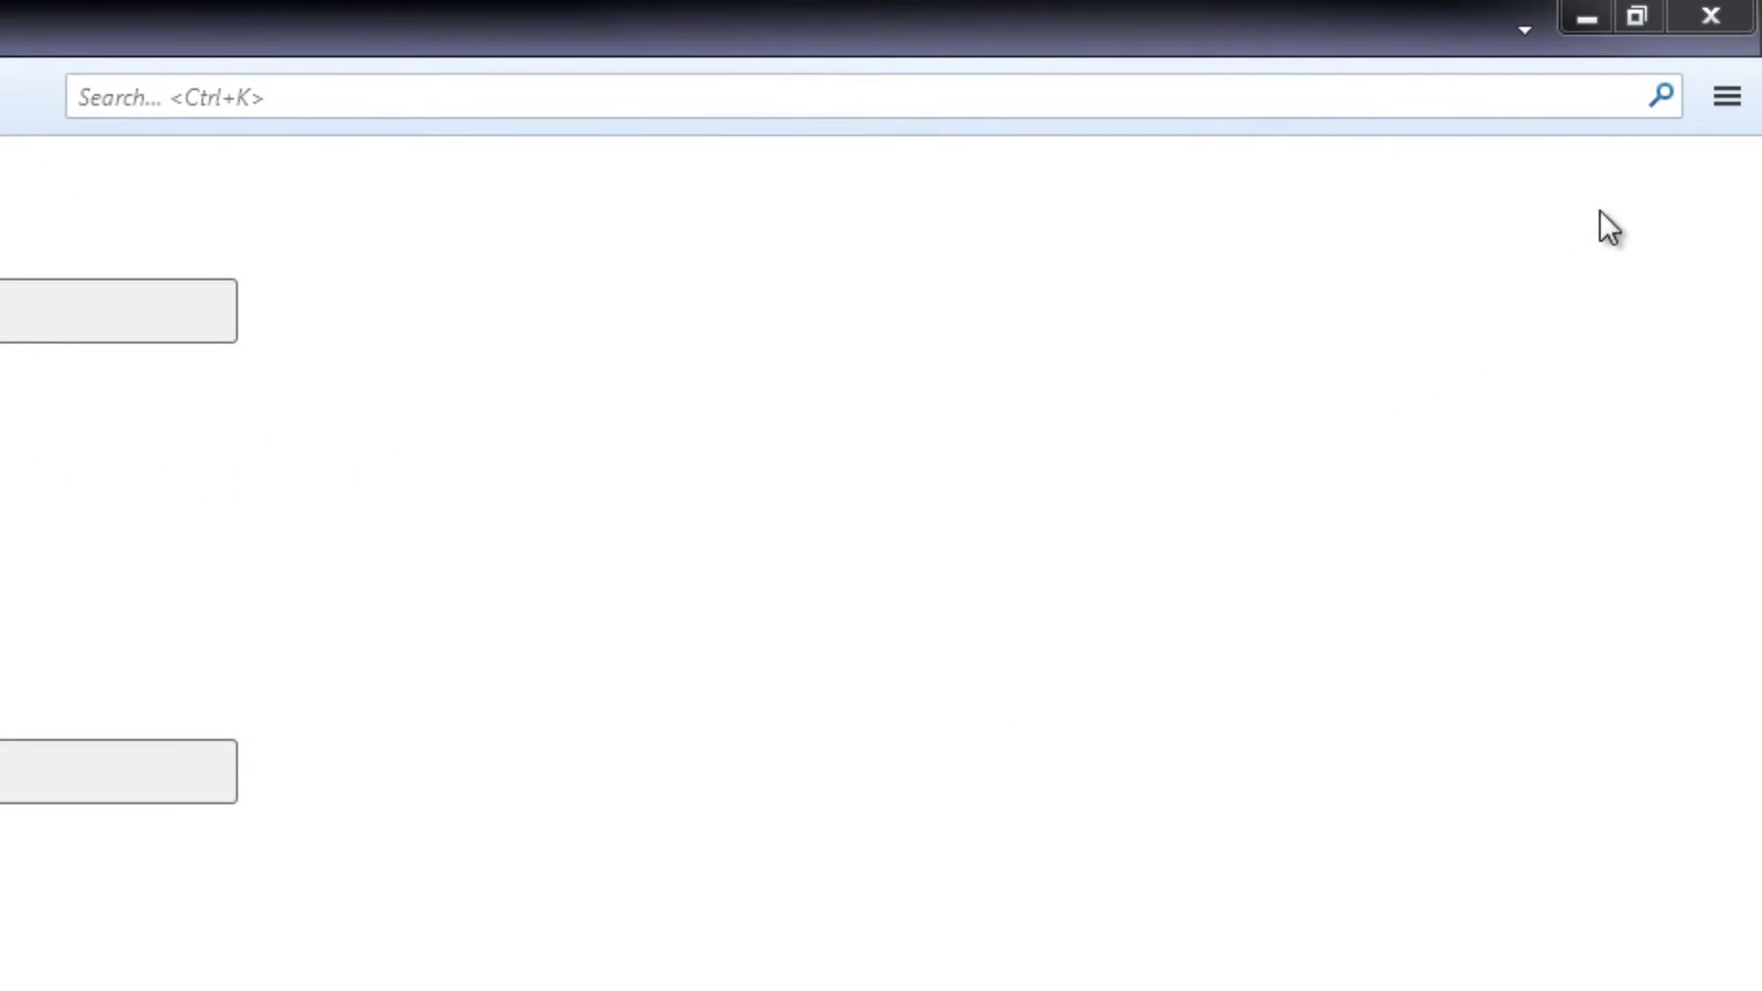
# From Account Settings, use Account Actions to begin adding a new mail account.
pyautogui.click(1727, 101)
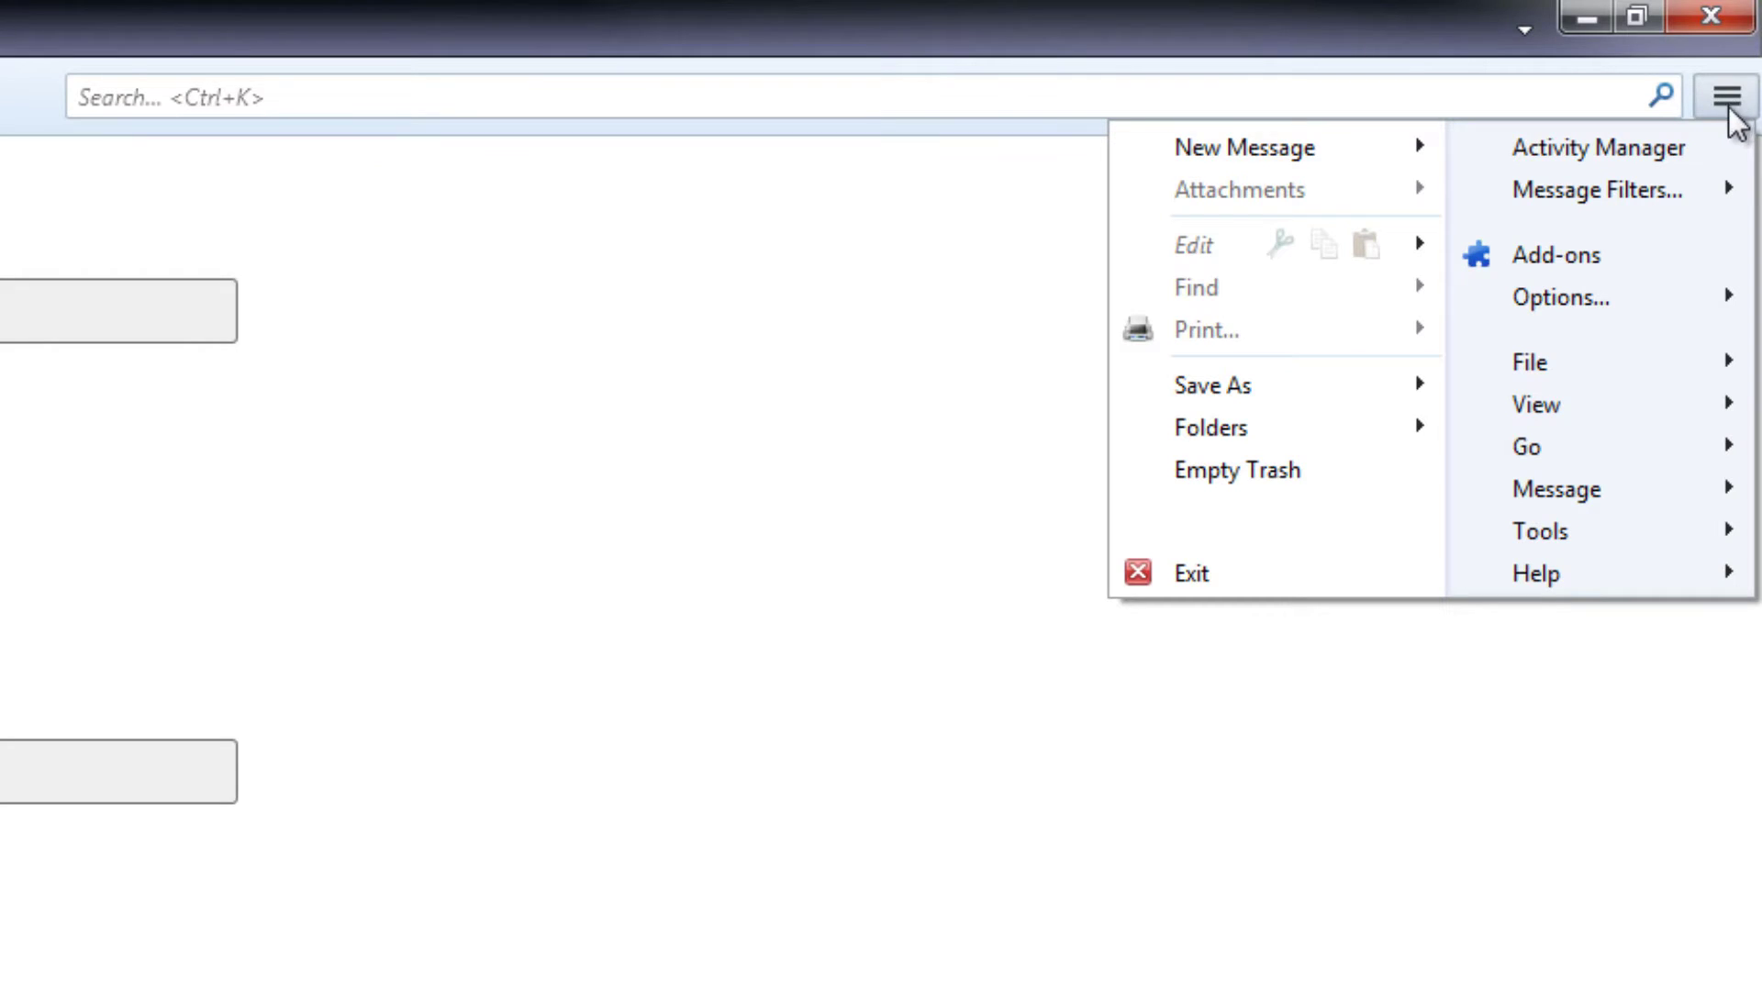
pyautogui.moveTo(1651, 307)
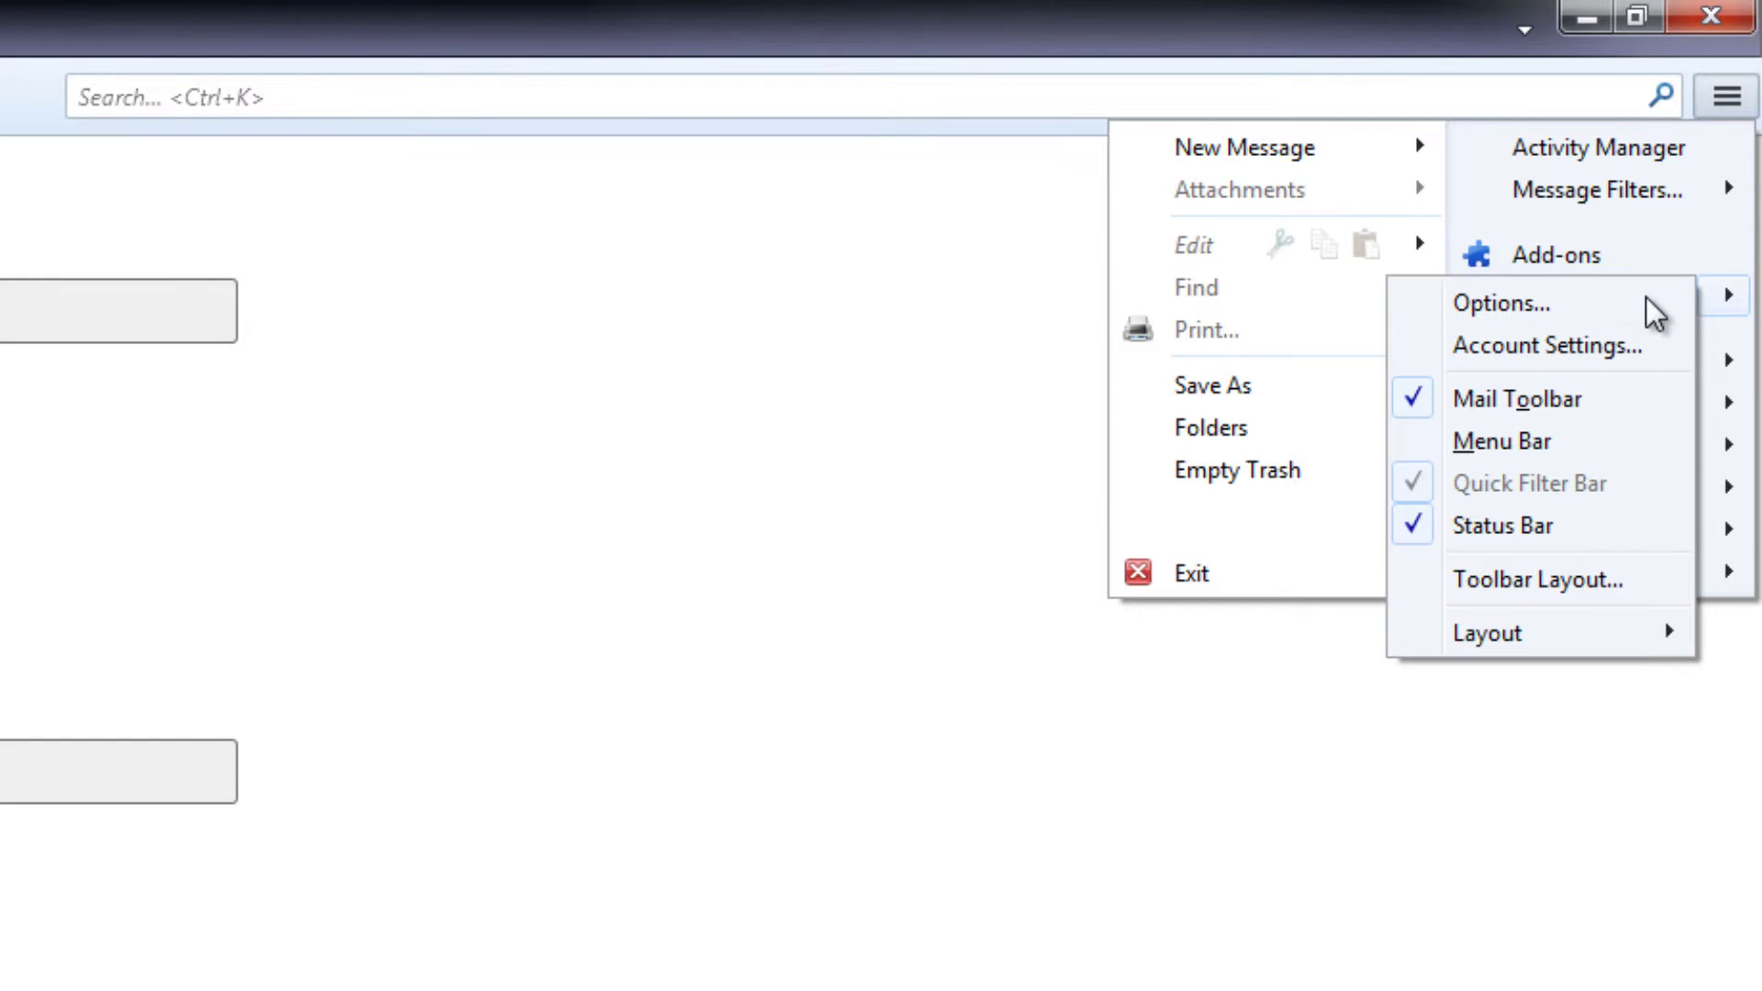
pyautogui.click(1636, 346)
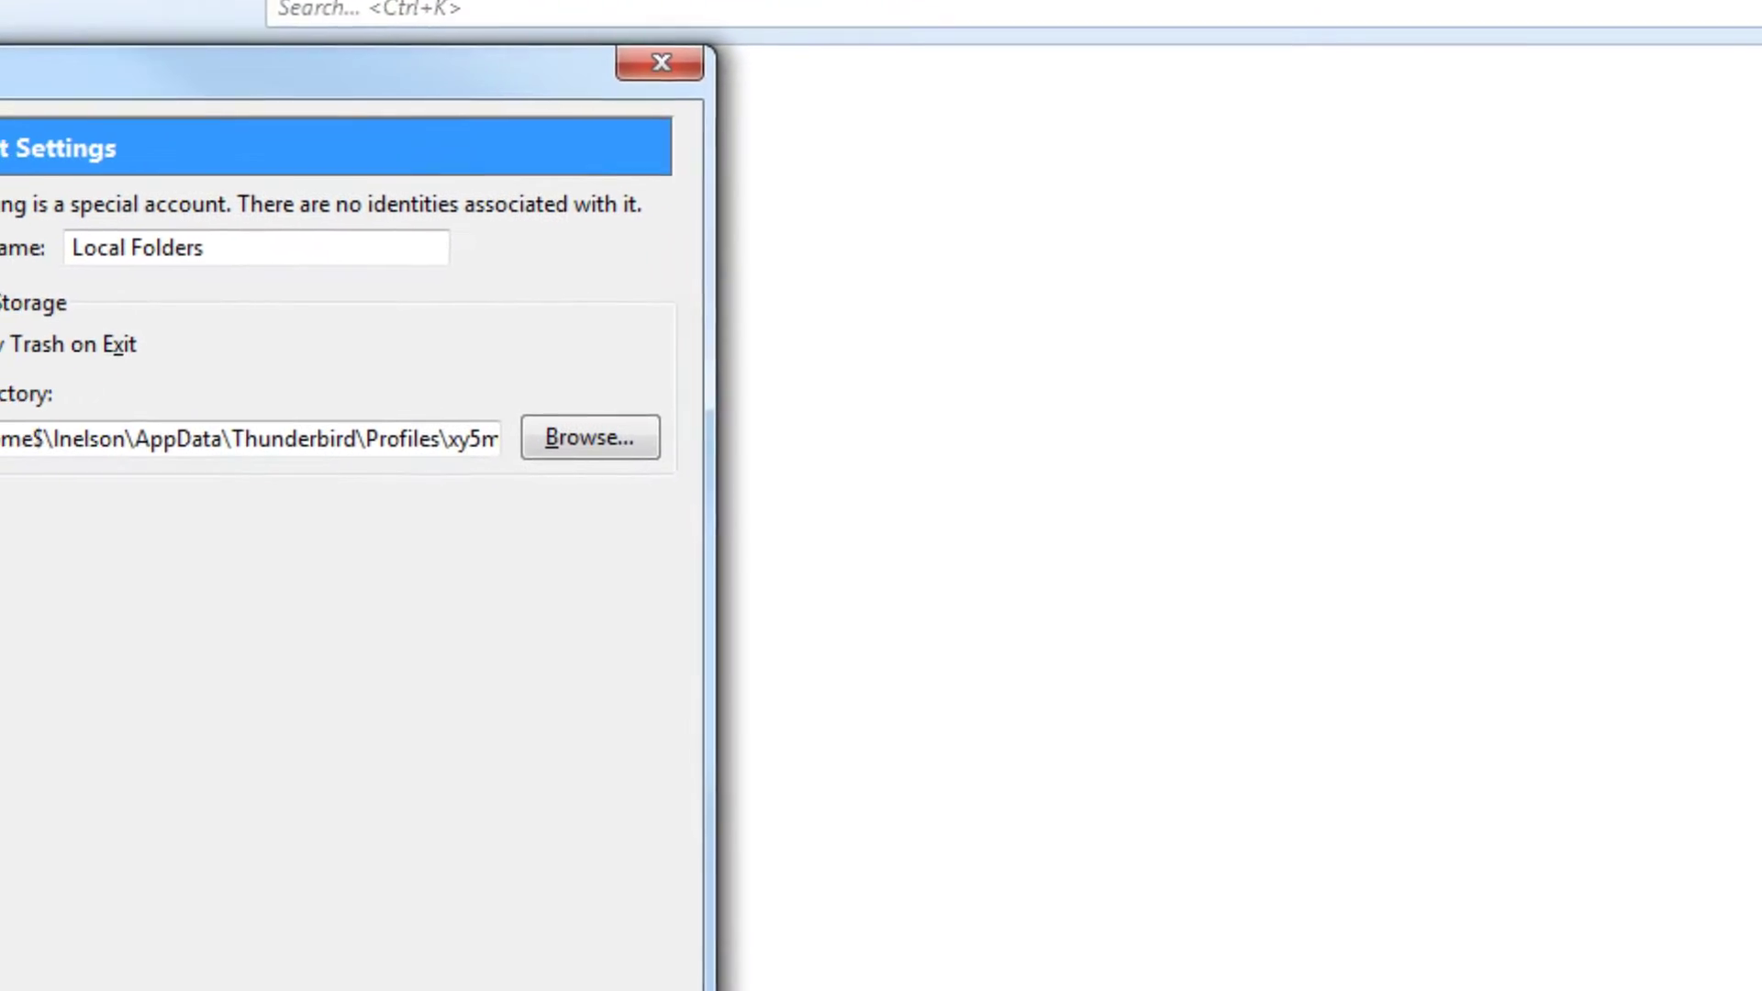
pyautogui.click(558, 849)
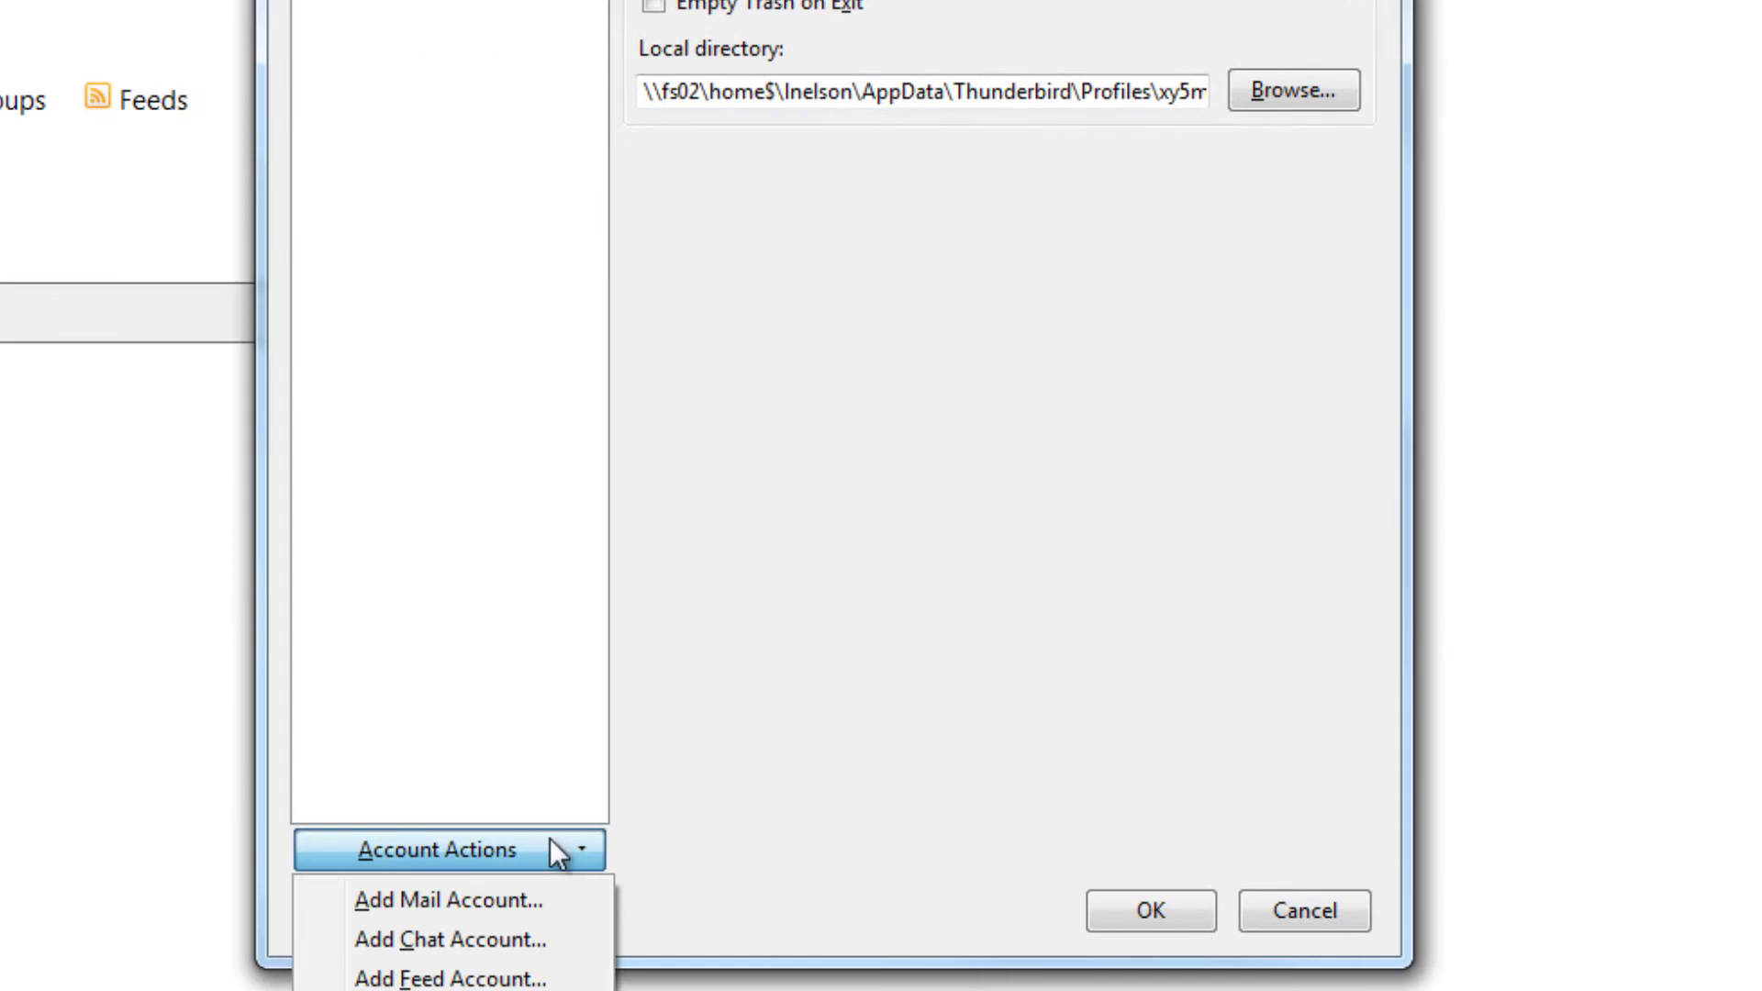
pyautogui.click(554, 899)
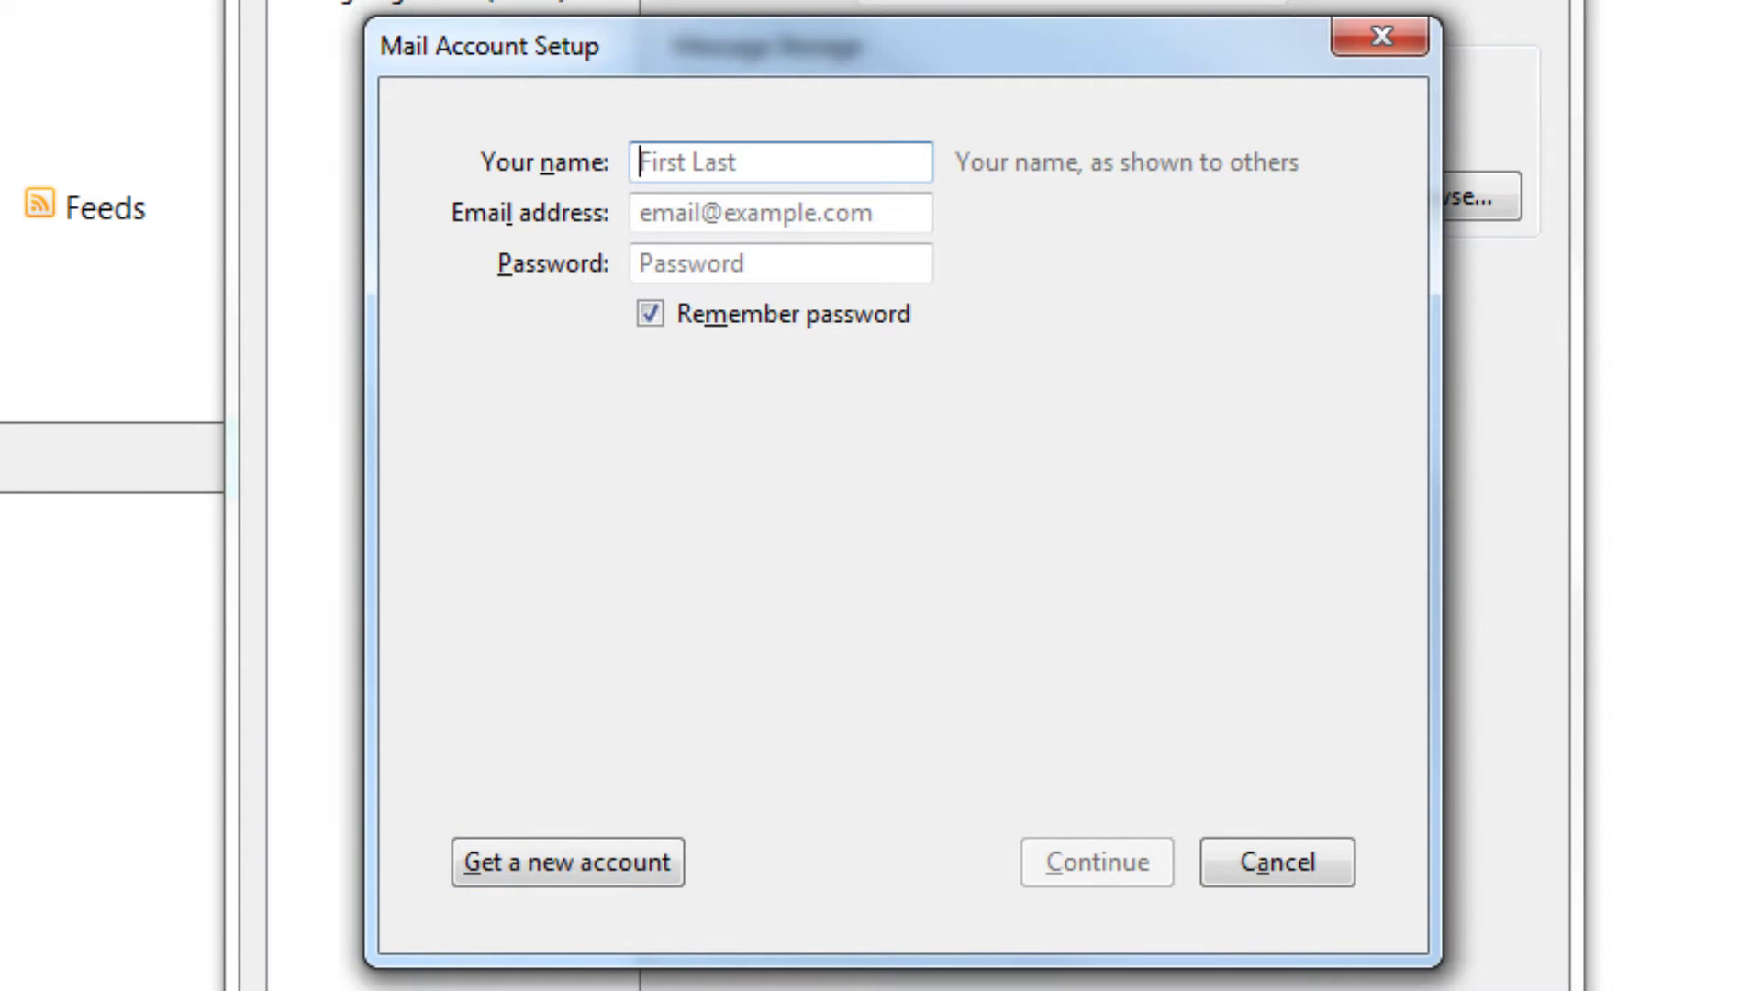
# Enter the display name, the account's e-mail address and its password in the setup form.
pyautogui.write('Contac')
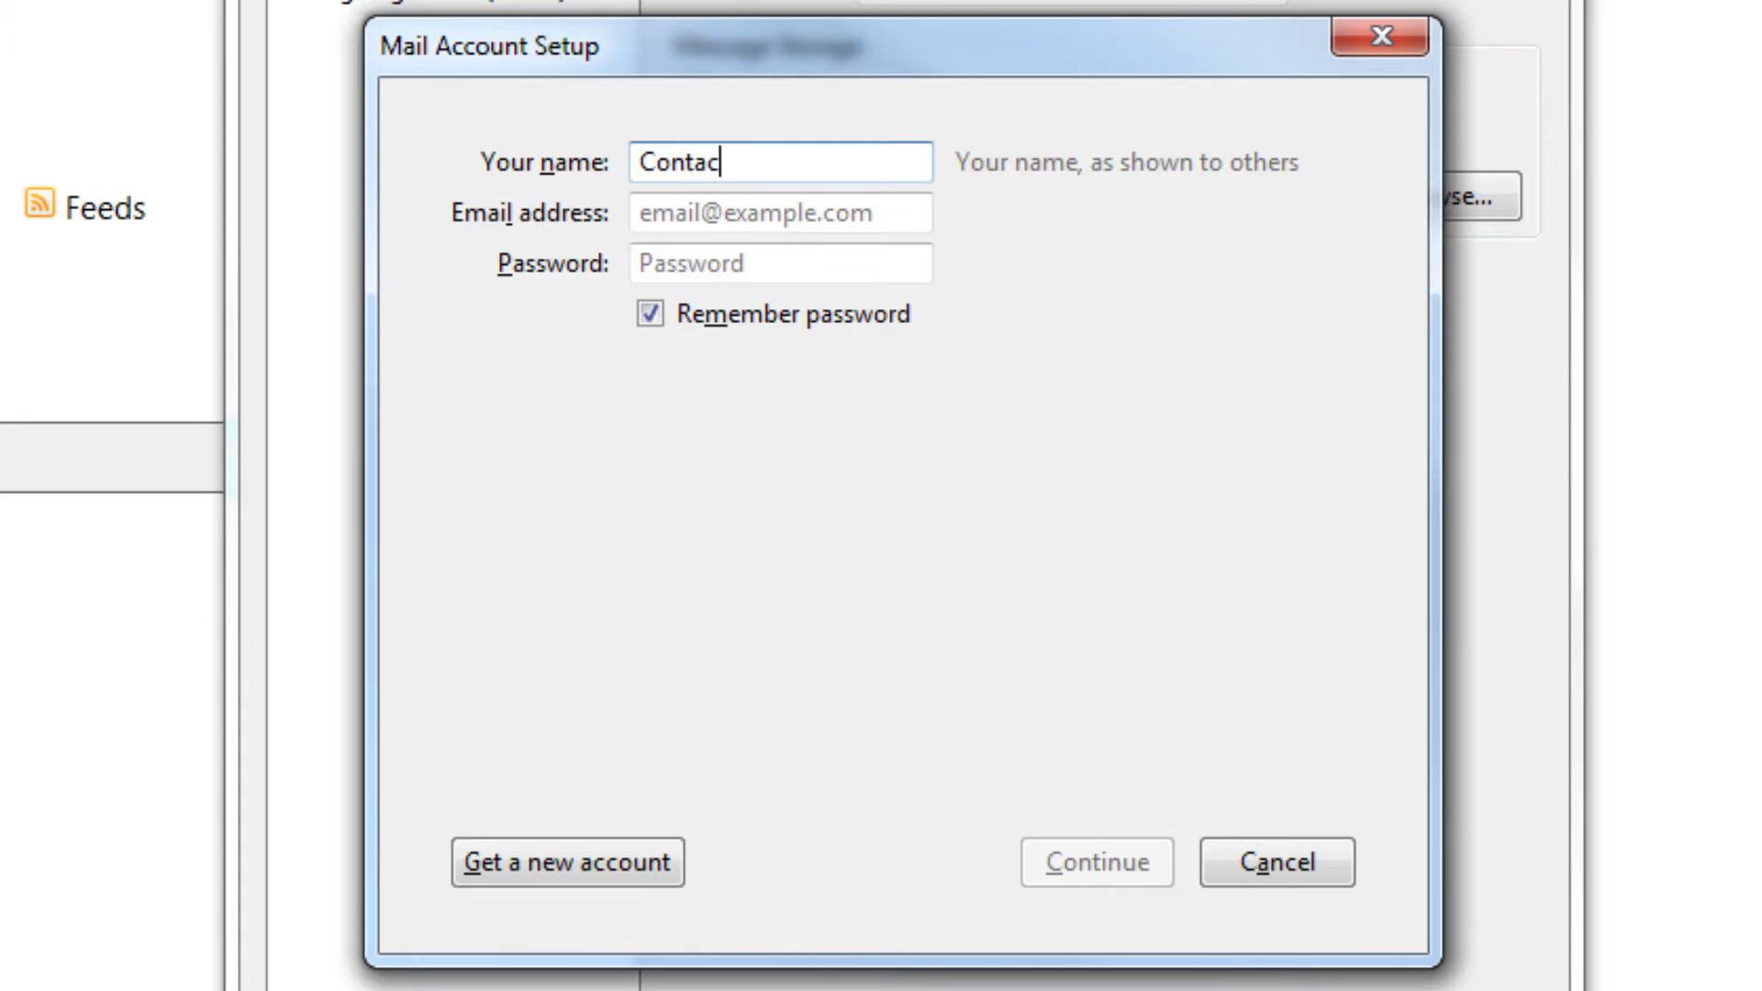
pyautogui.write('t')
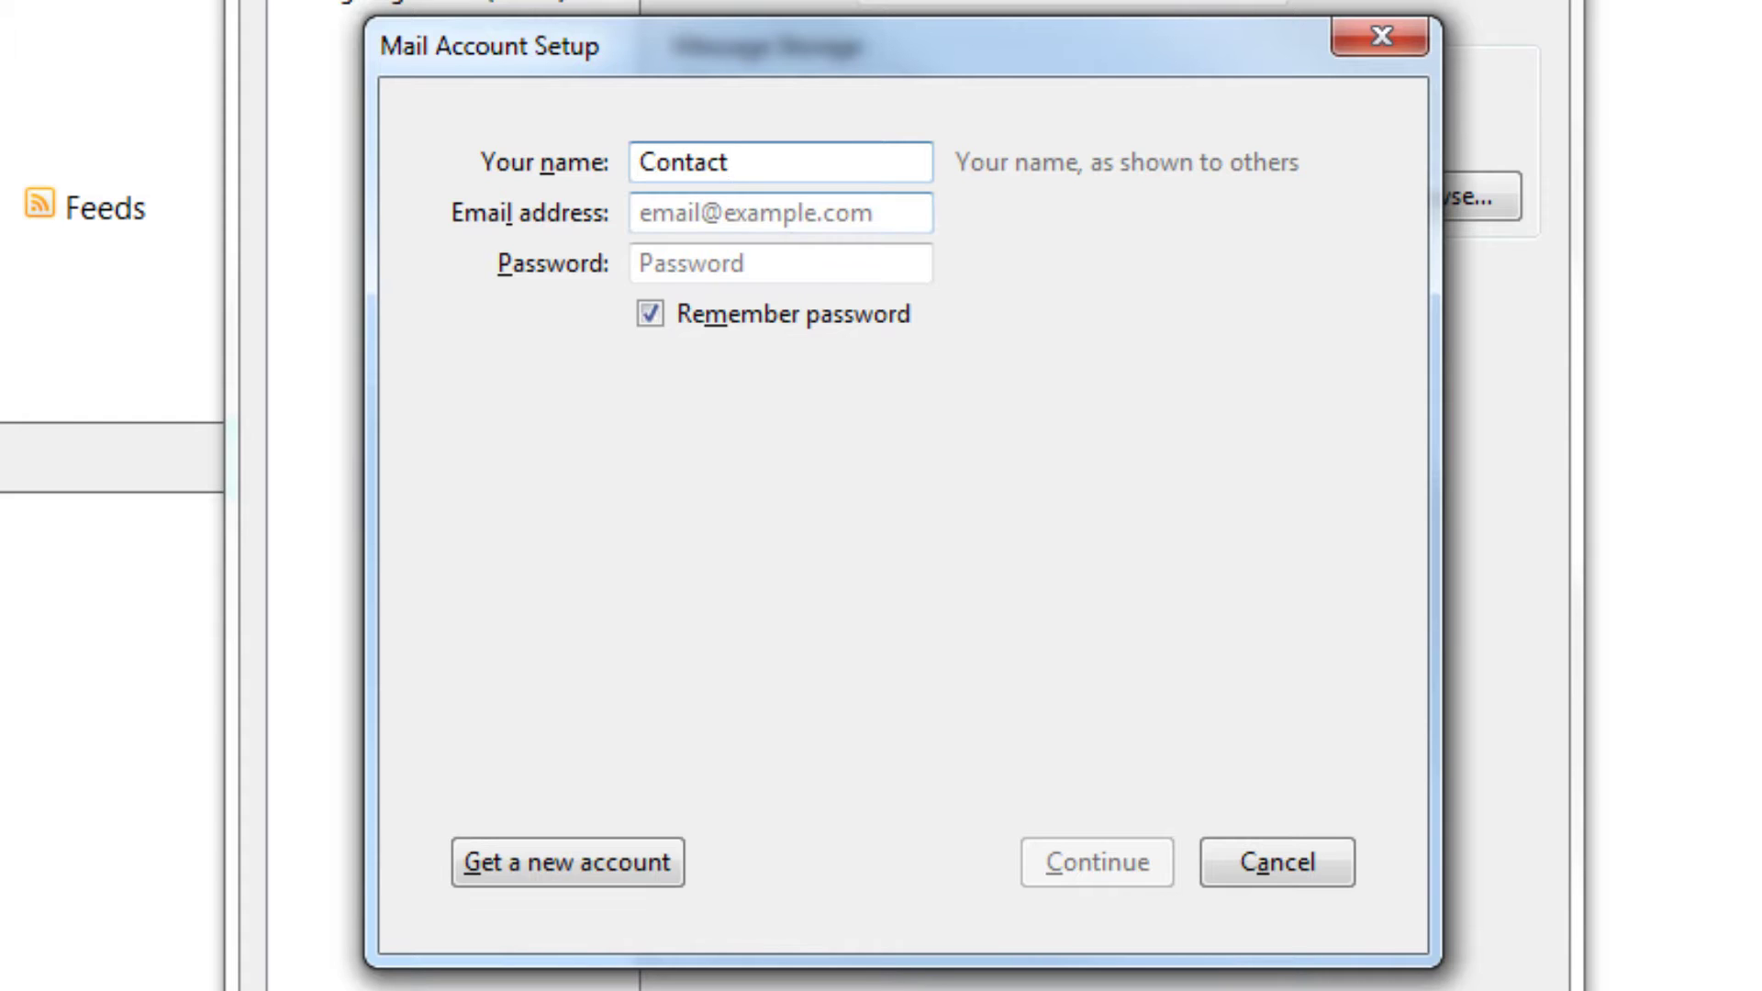
pyautogui.press('Tab')
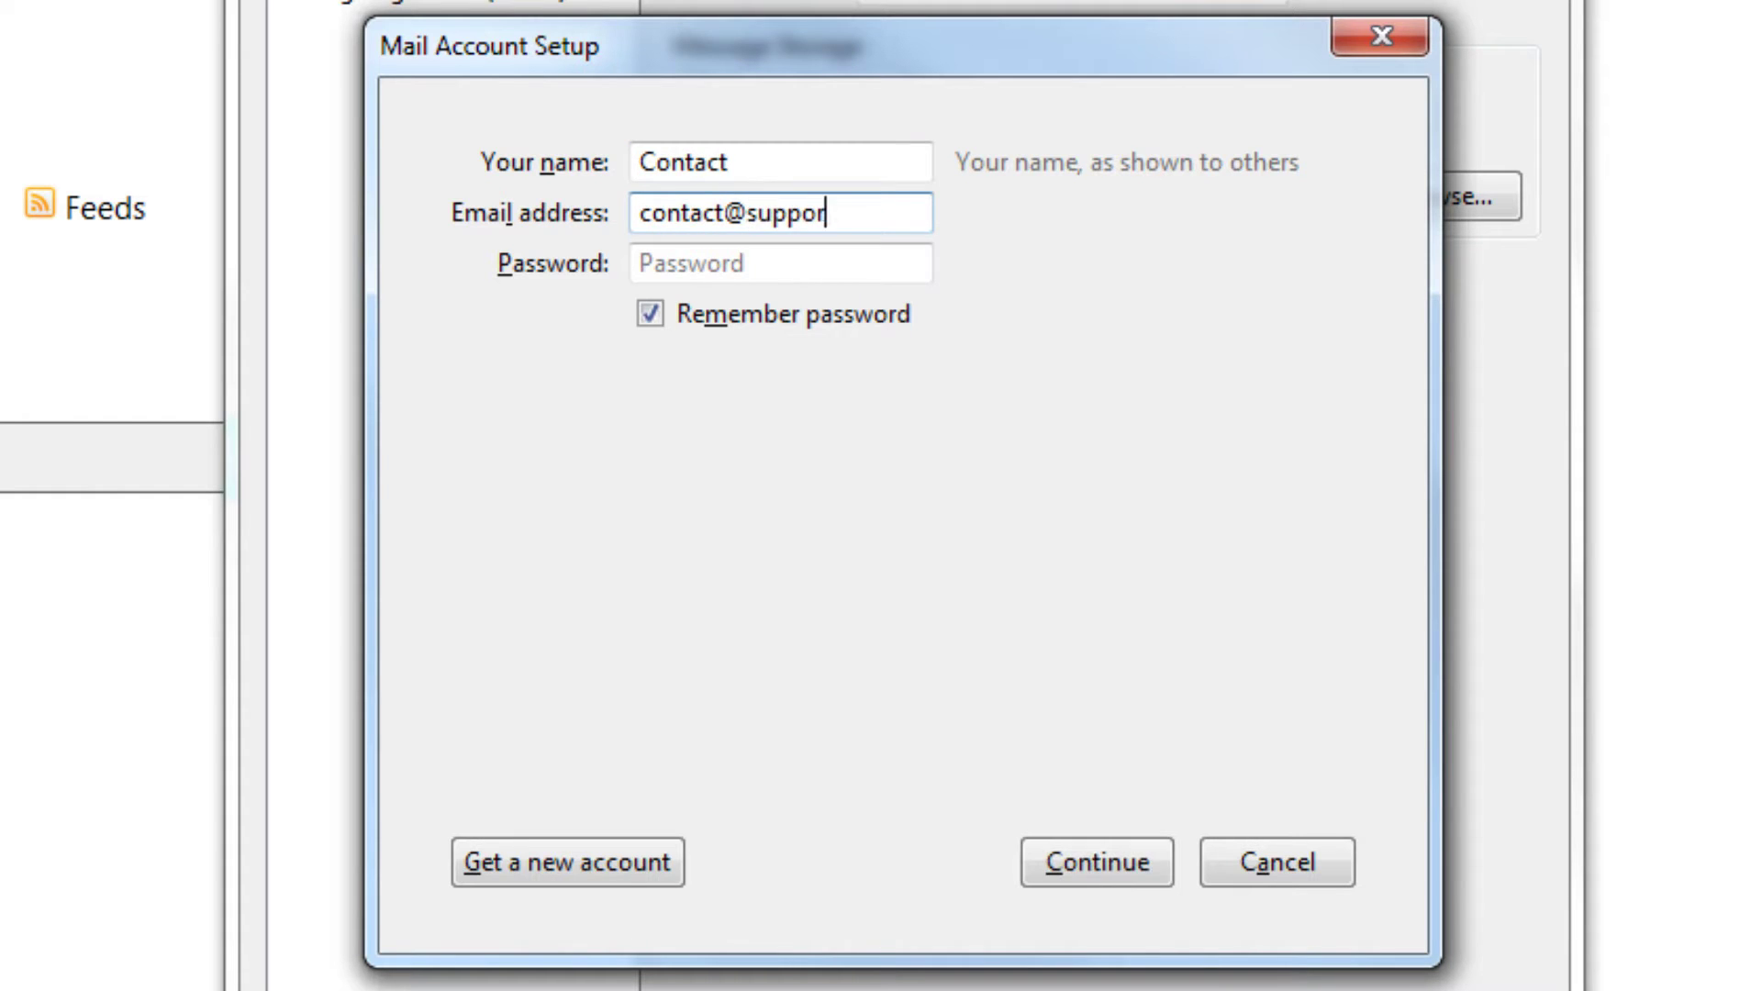
pyautogui.press('Tab')
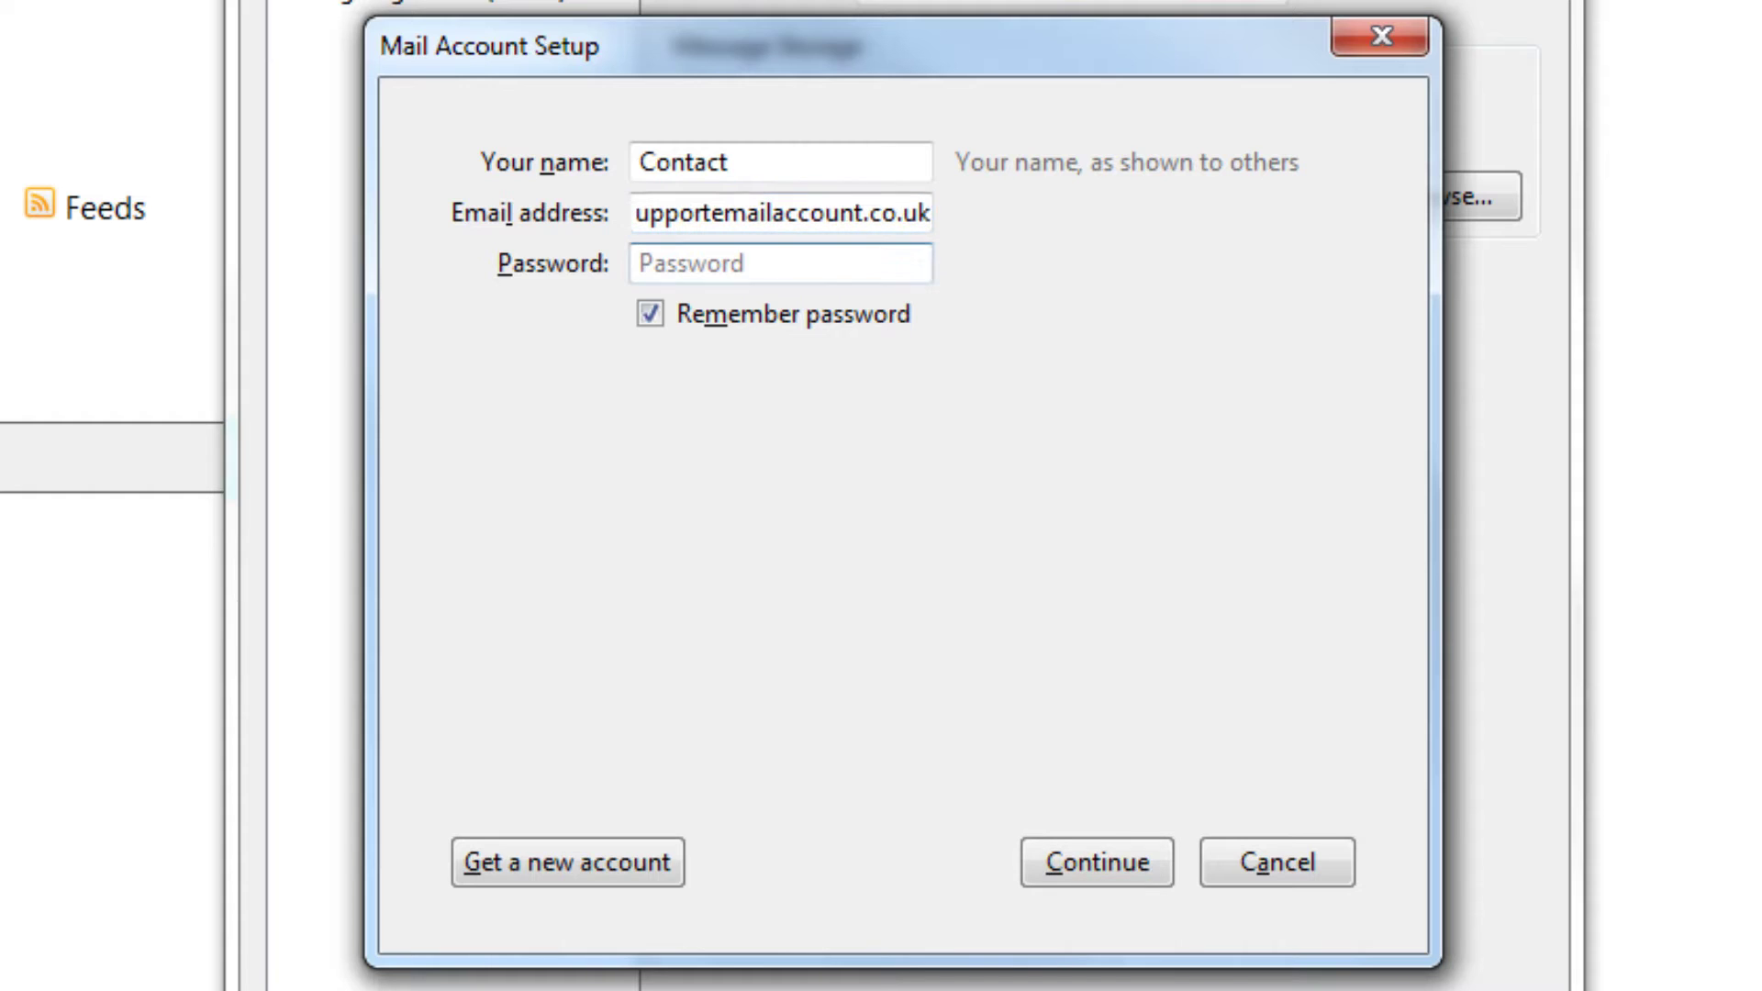
pyautogui.write('*******')
# Submit the details for lookup, then keep IMAP as the incoming protocol in the manual settings.
pyautogui.click(1079, 858)
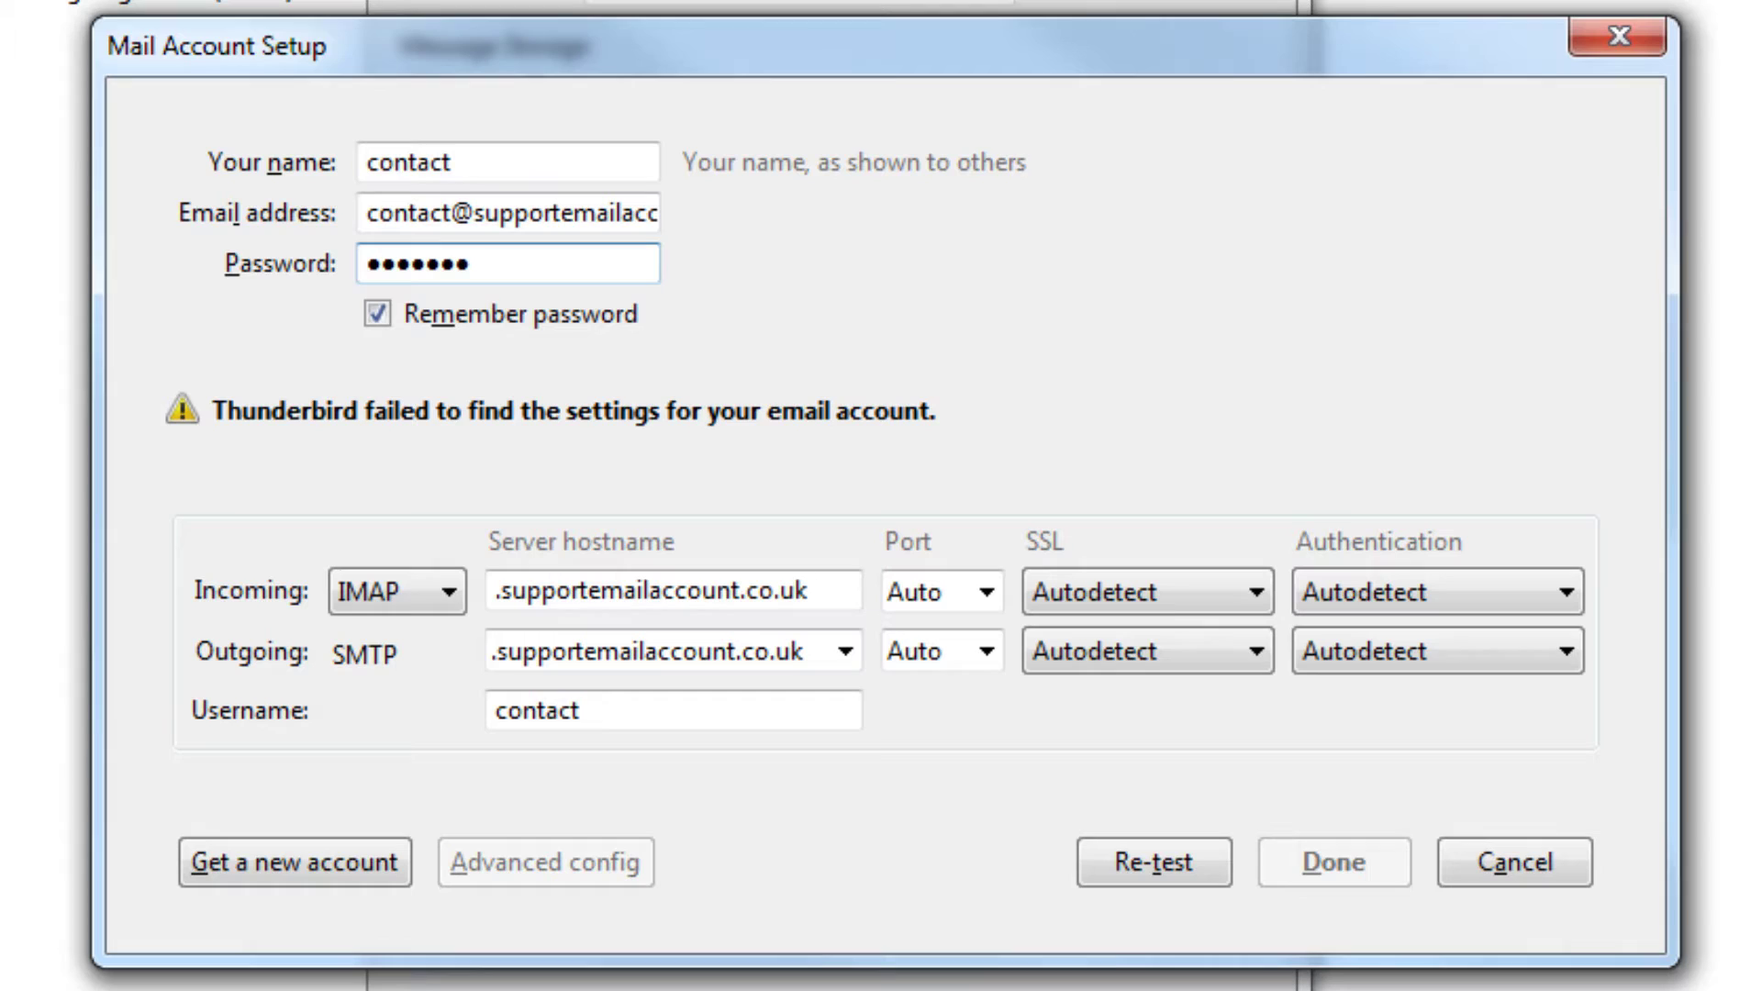
pyautogui.click(437, 608)
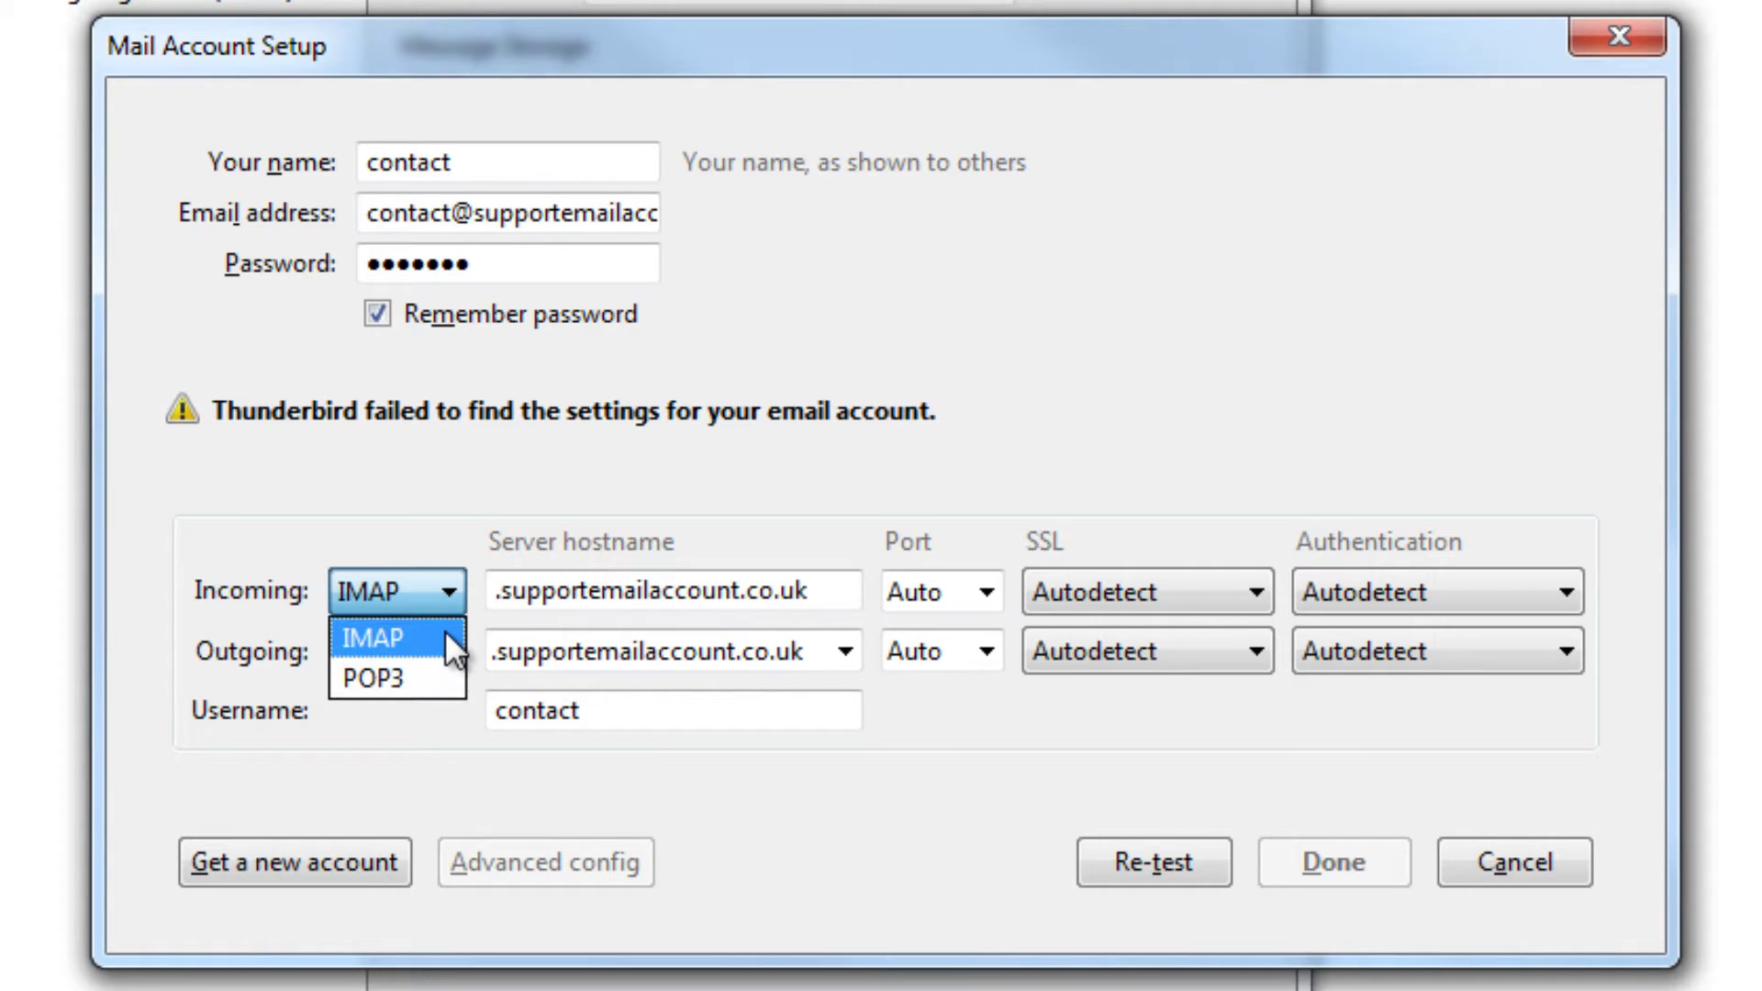
pyautogui.click(445, 633)
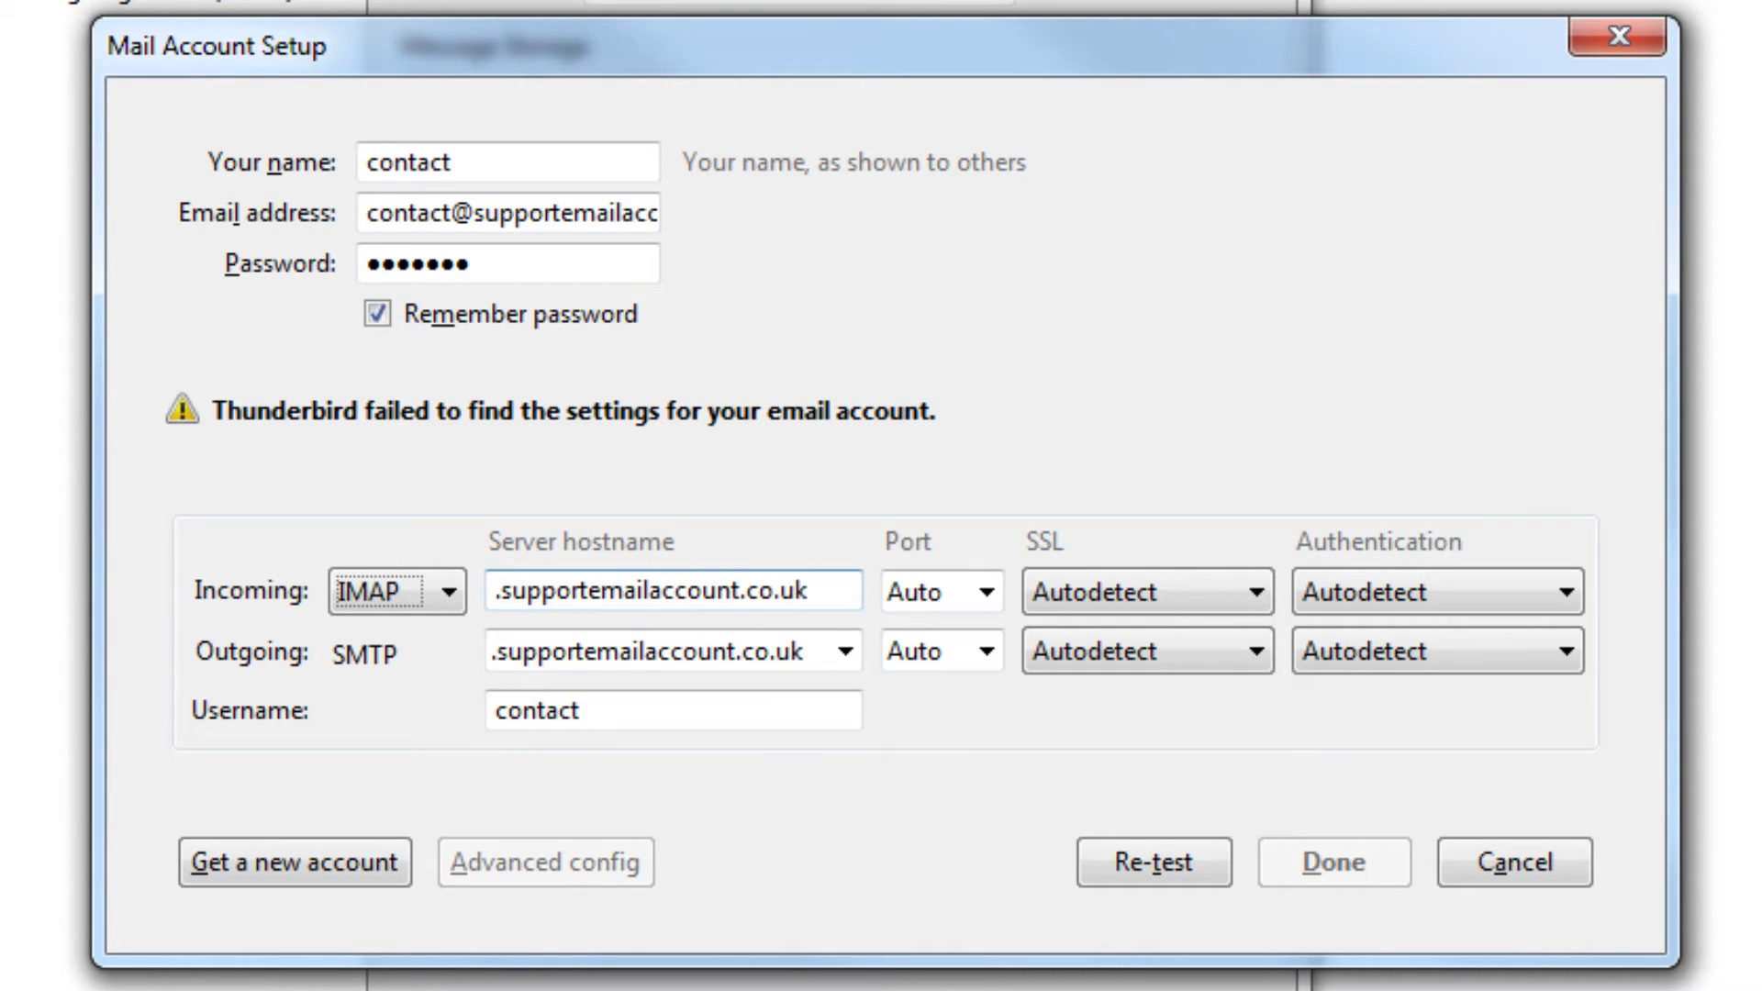
# Replace the incoming server hostname's domain so it reads imap.123-reg.co.uk.
pyautogui.moveTo(740, 590); pyautogui.dragTo(493, 590)
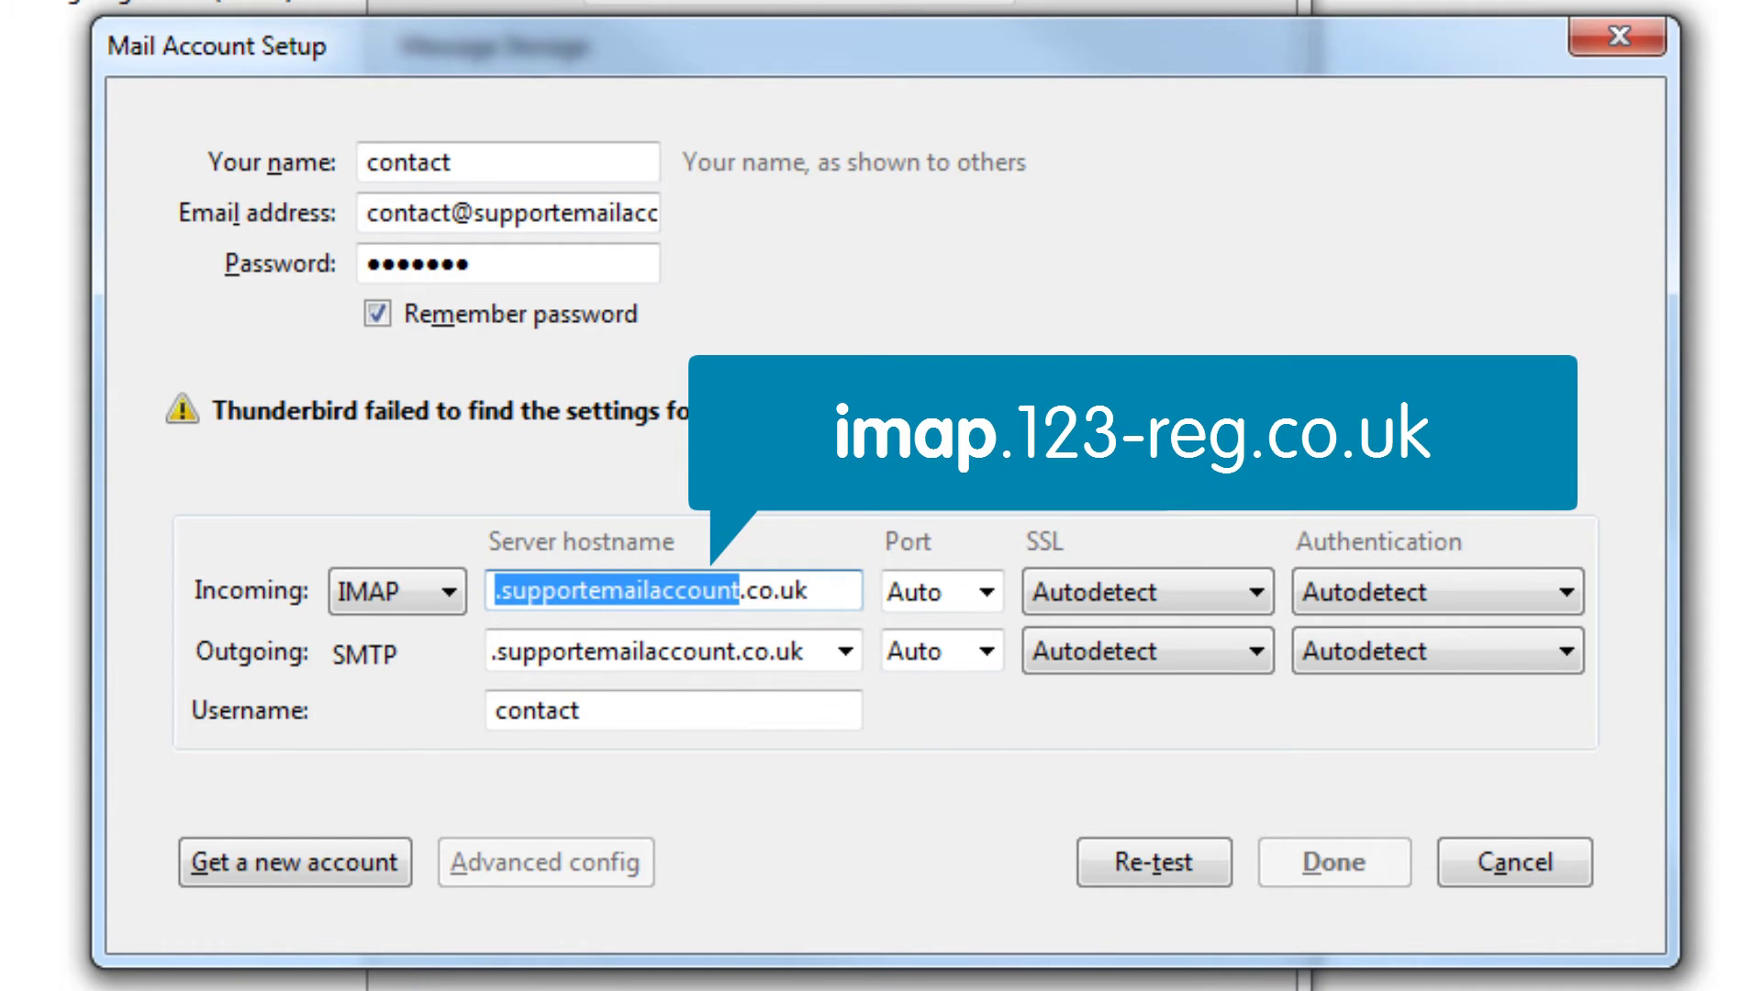
pyautogui.press('BackSpace')
pyautogui.write('imap.123')
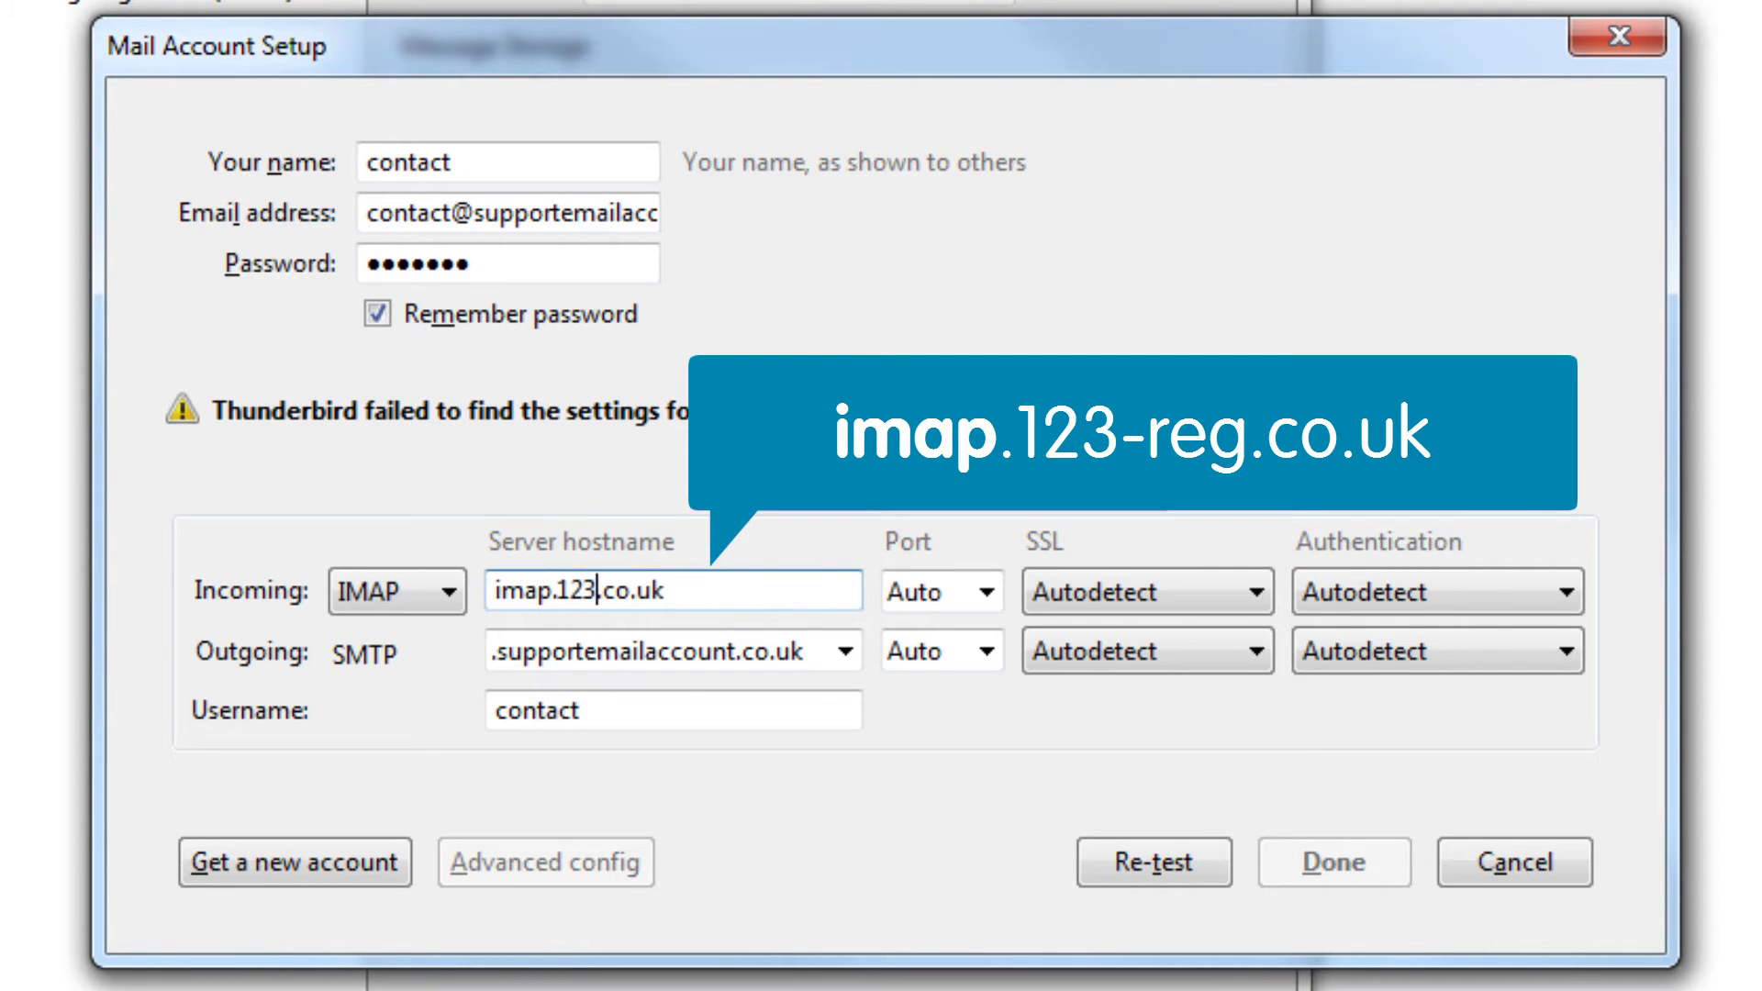
pyautogui.write('-reg')
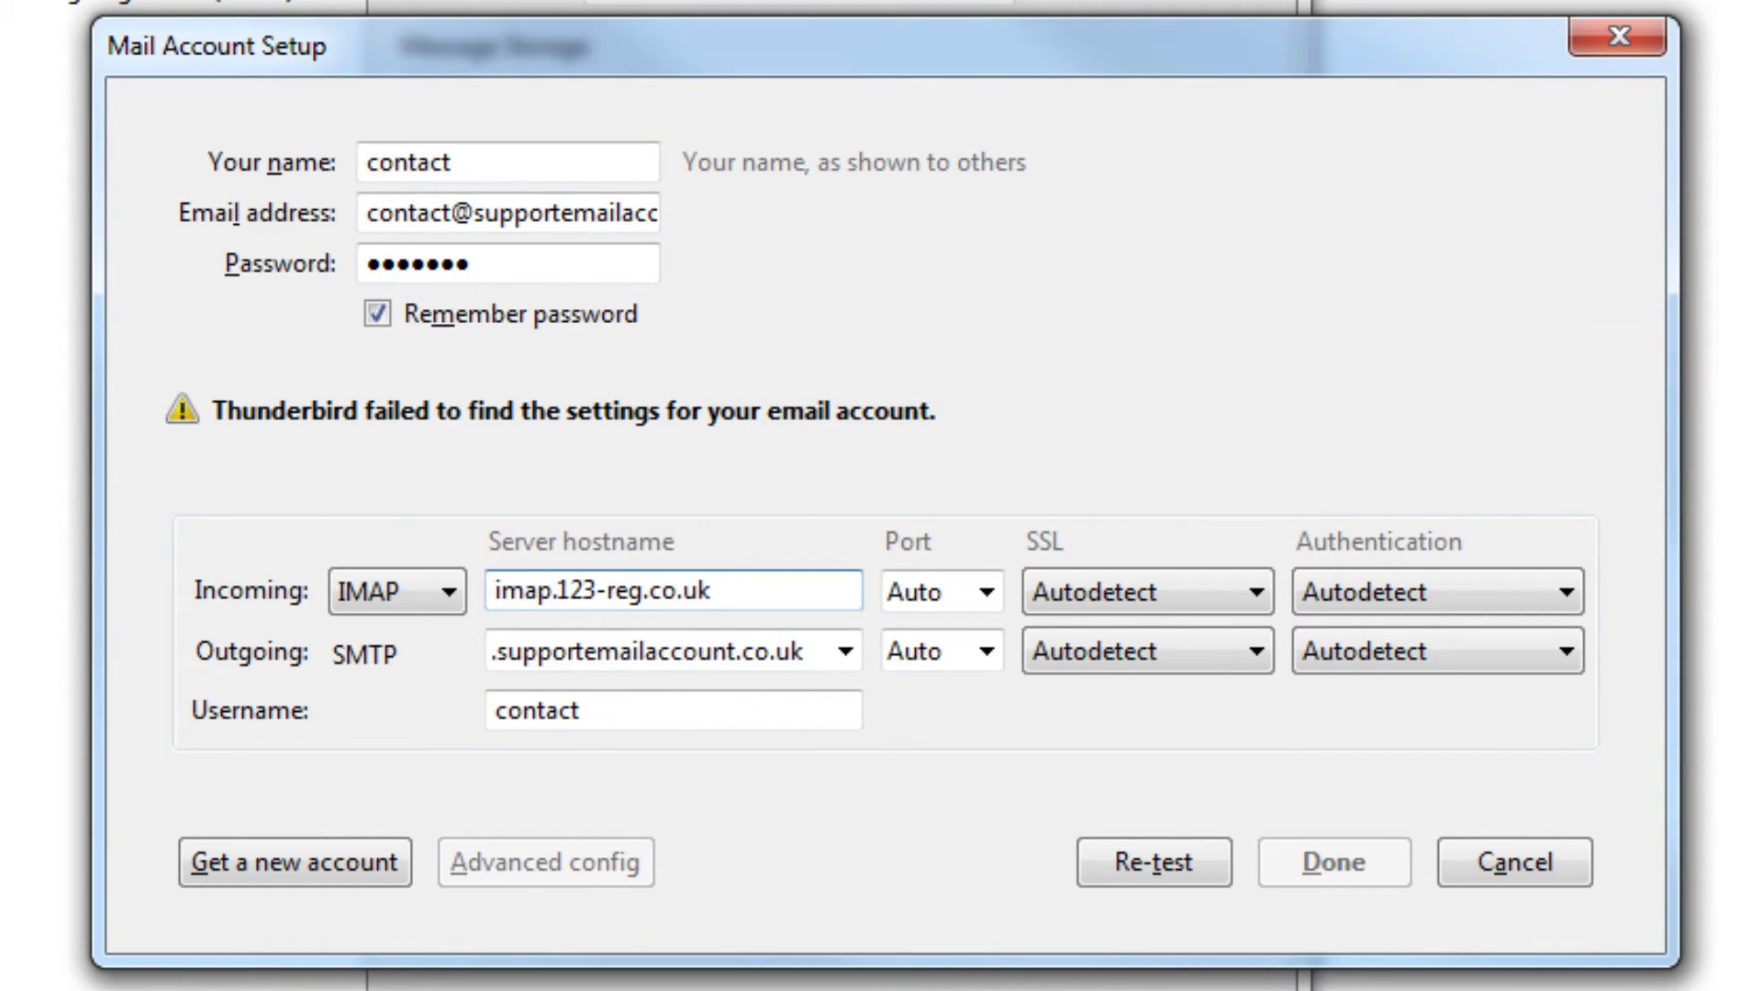
# Set the incoming IMAP server to port 993, SSL/TLS and Normal password authentication.
pyautogui.click(982, 595)
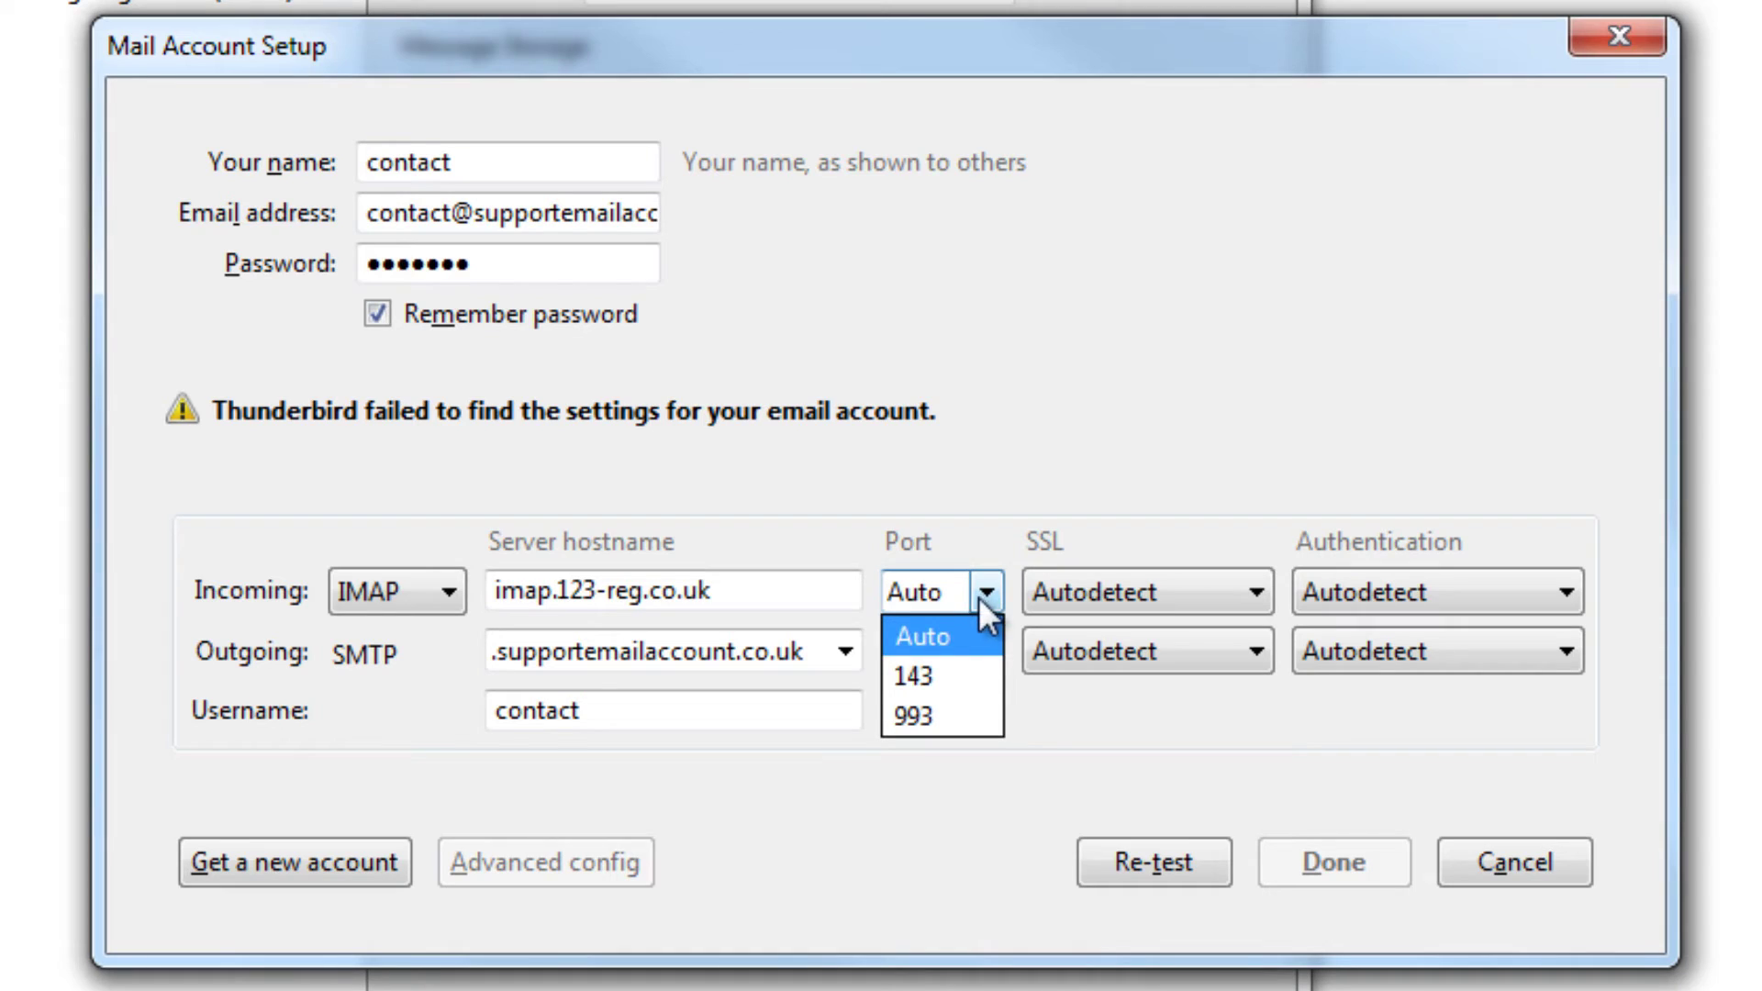
pyautogui.click(961, 714)
pyautogui.click(1256, 594)
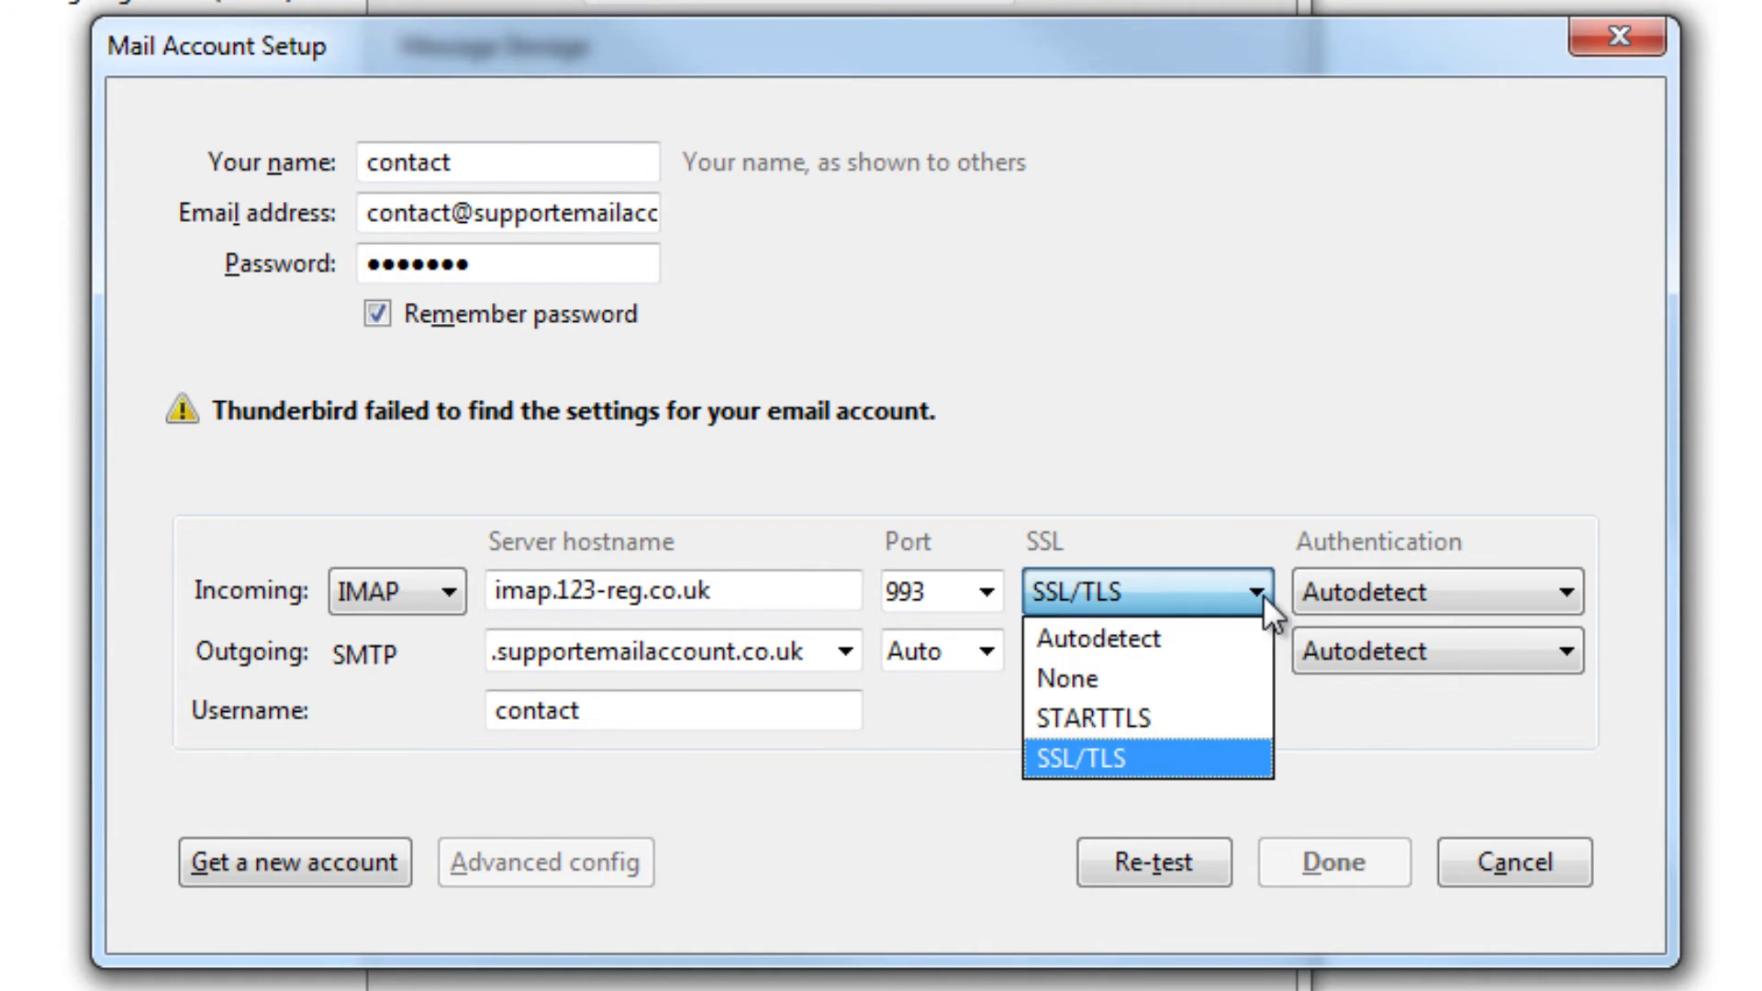
pyautogui.click(1233, 756)
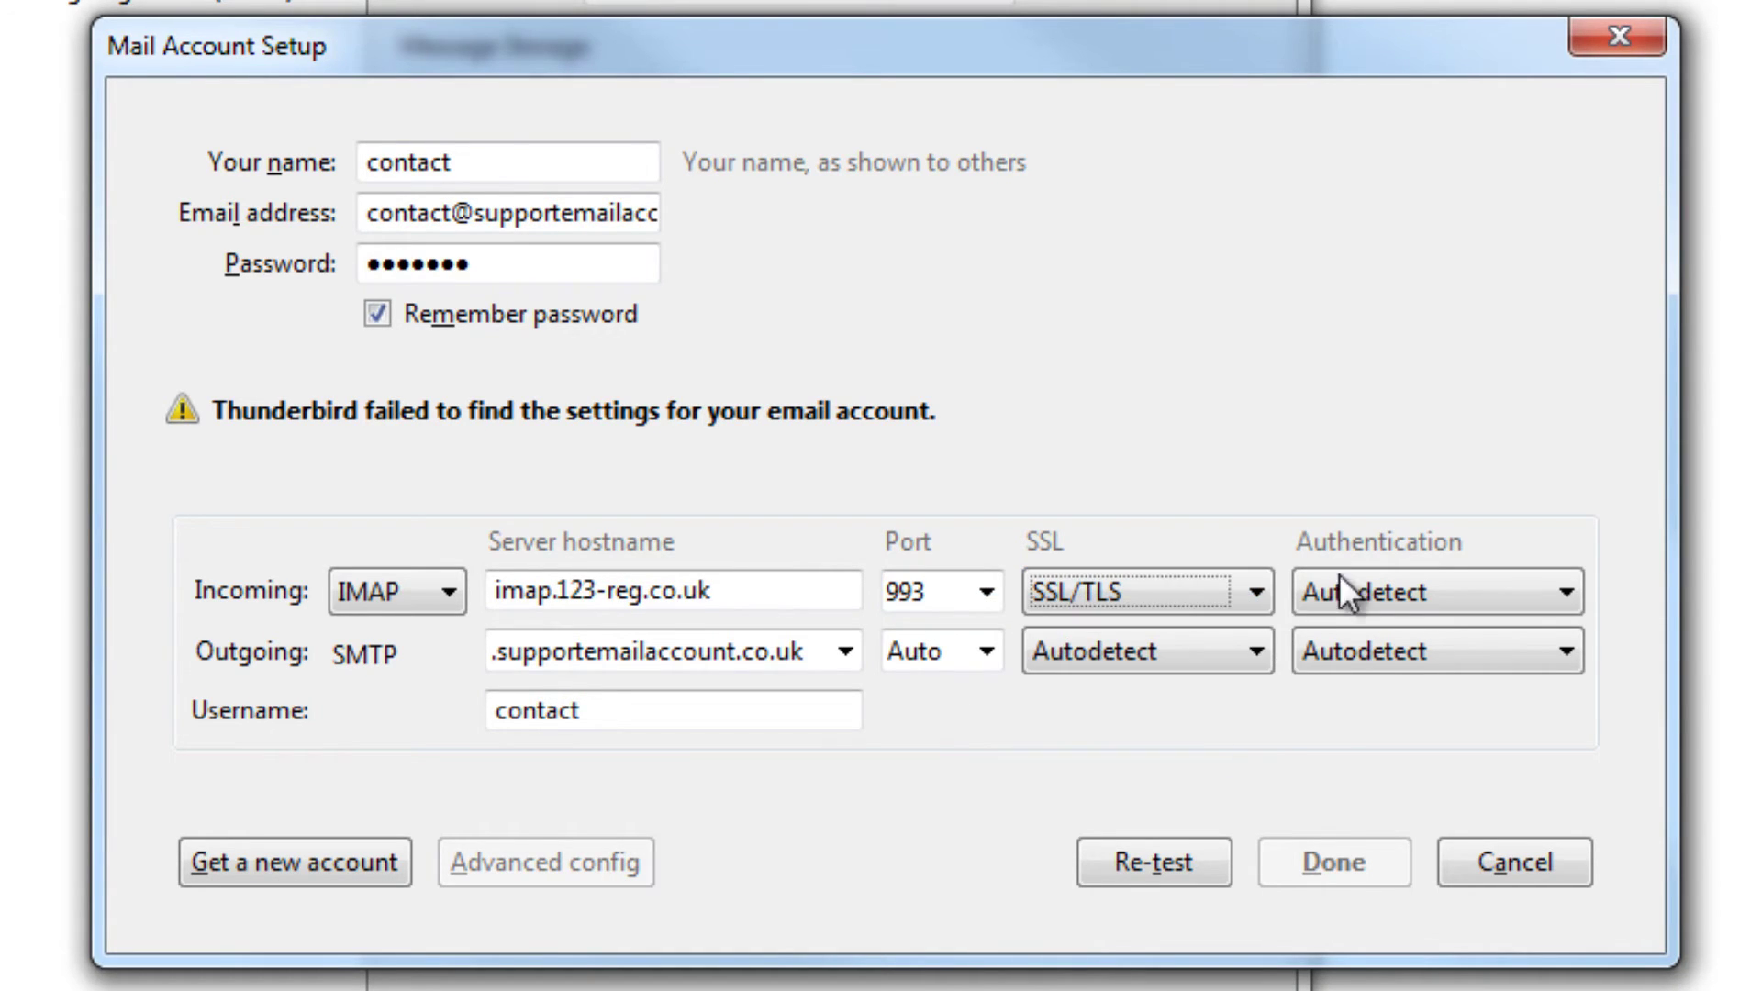
pyautogui.click(1562, 592)
pyautogui.click(1538, 675)
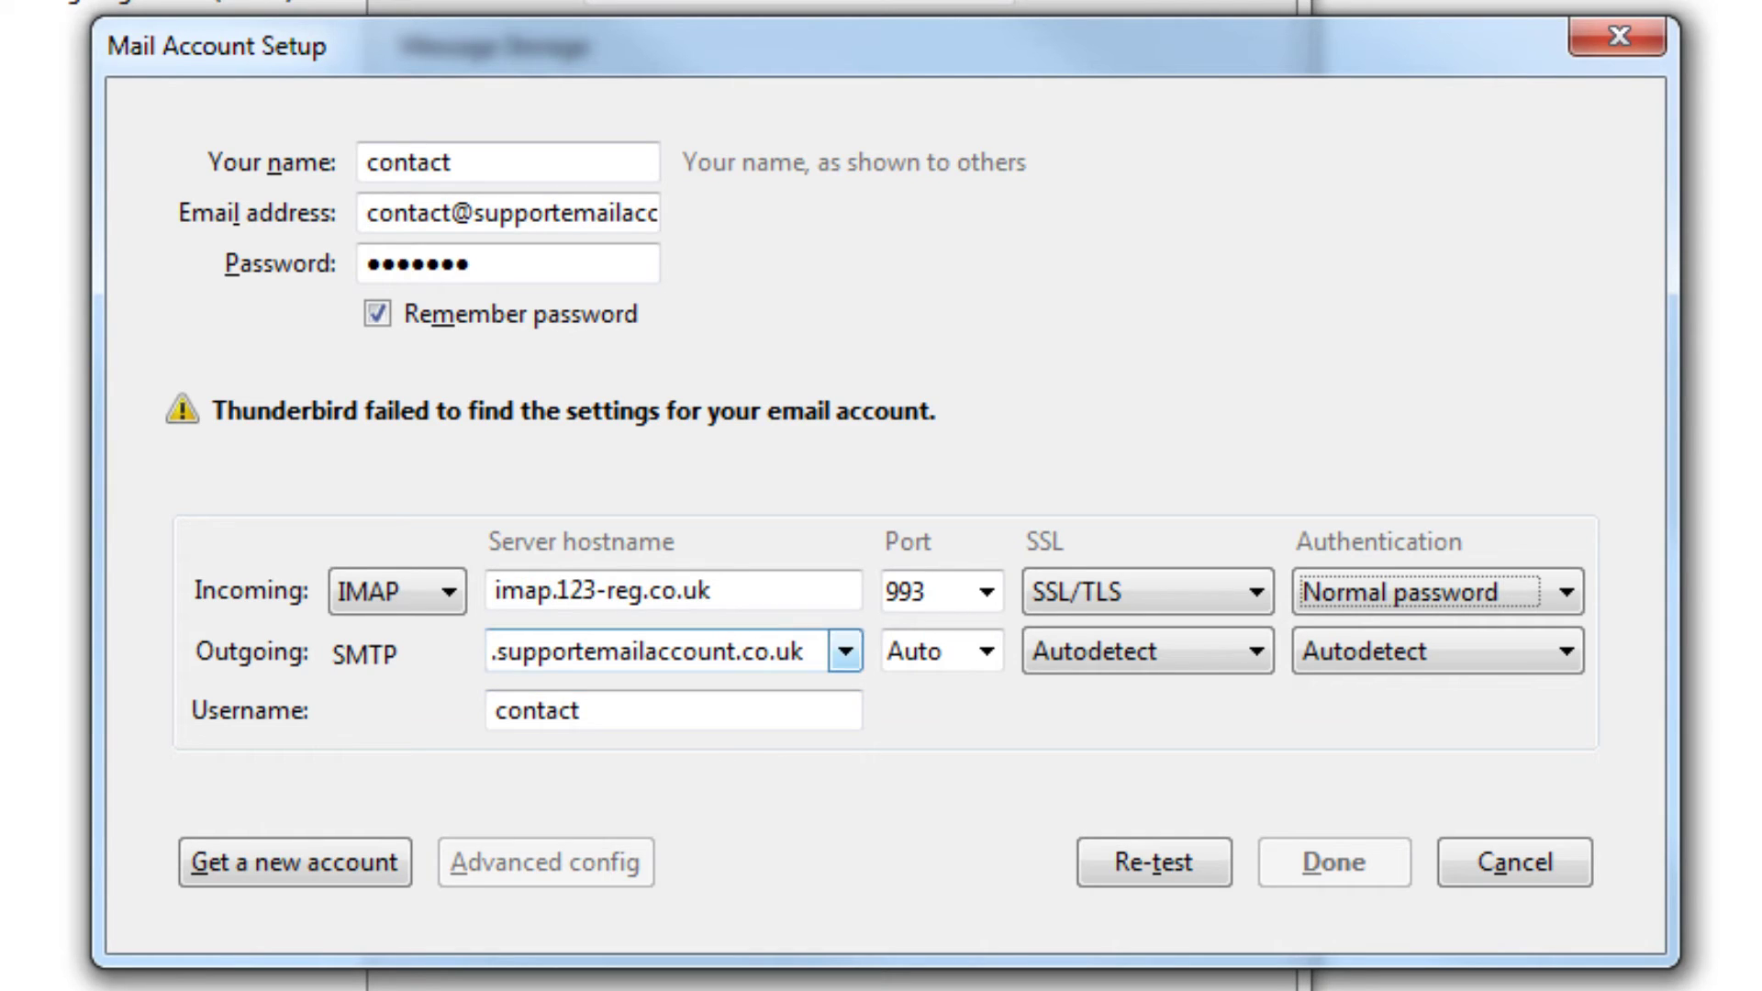
# Retype the outgoing server hostname's domain as smtp.123-reg.co.uk.
pyautogui.moveTo(736, 651); pyautogui.dragTo(438, 650)
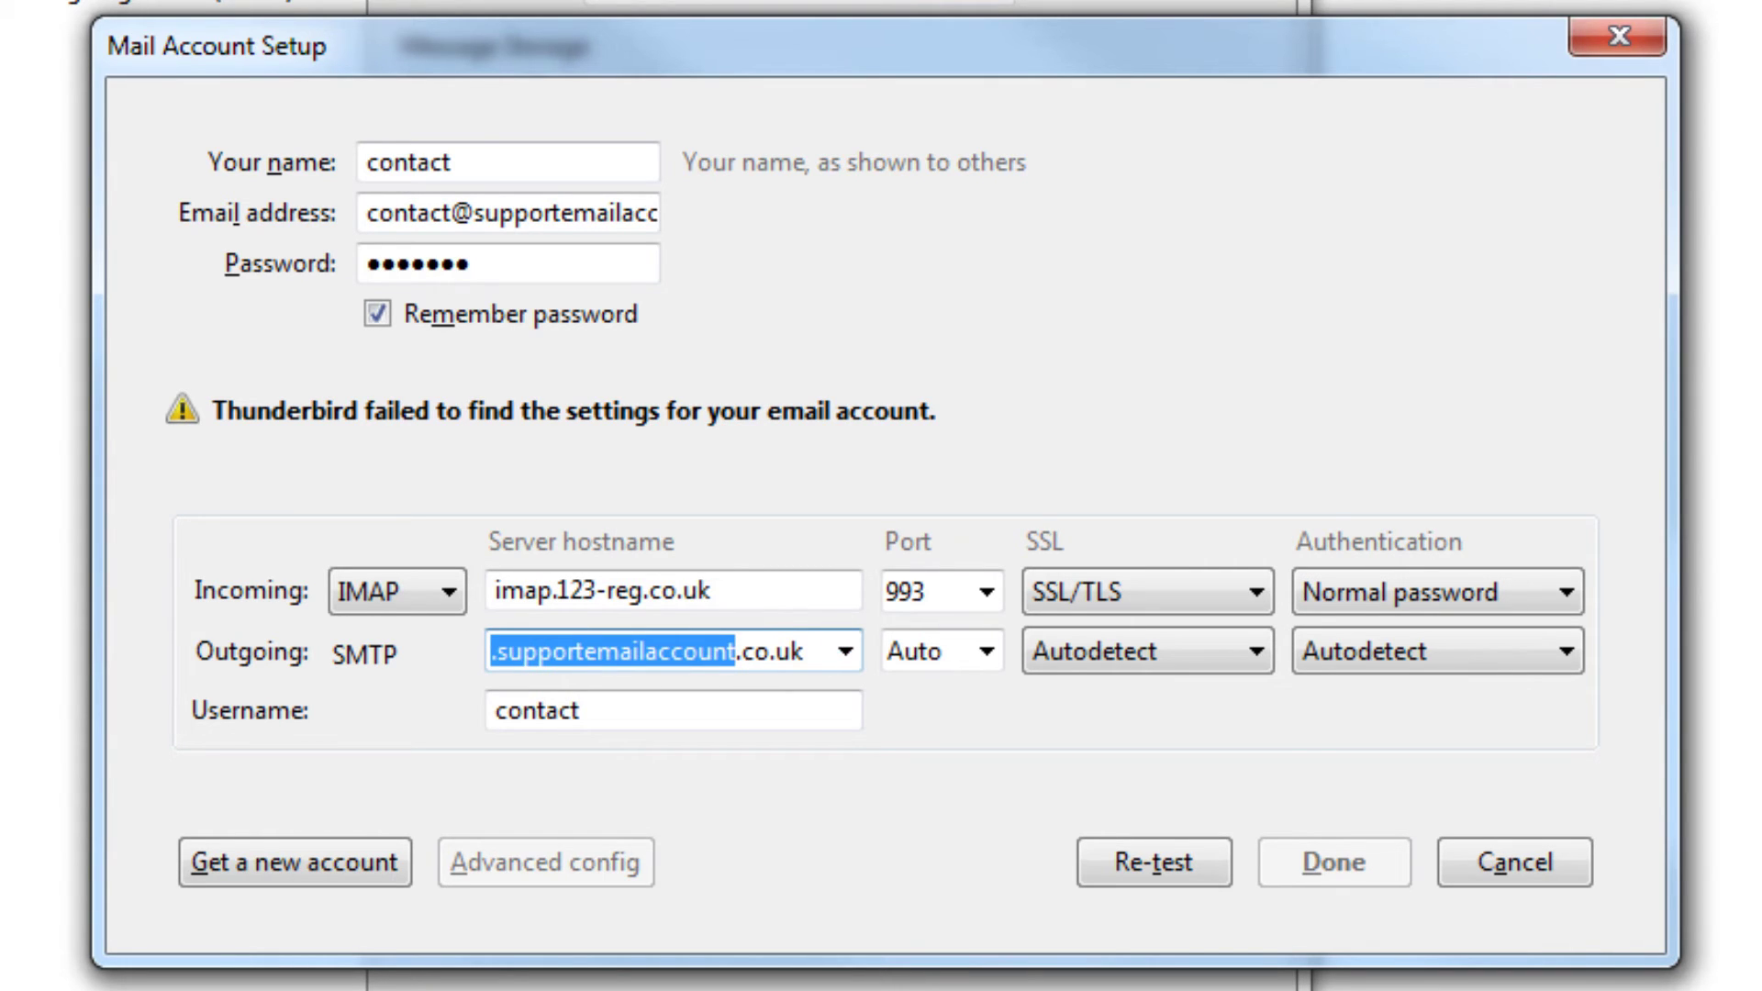
pyautogui.write('smtp.1')
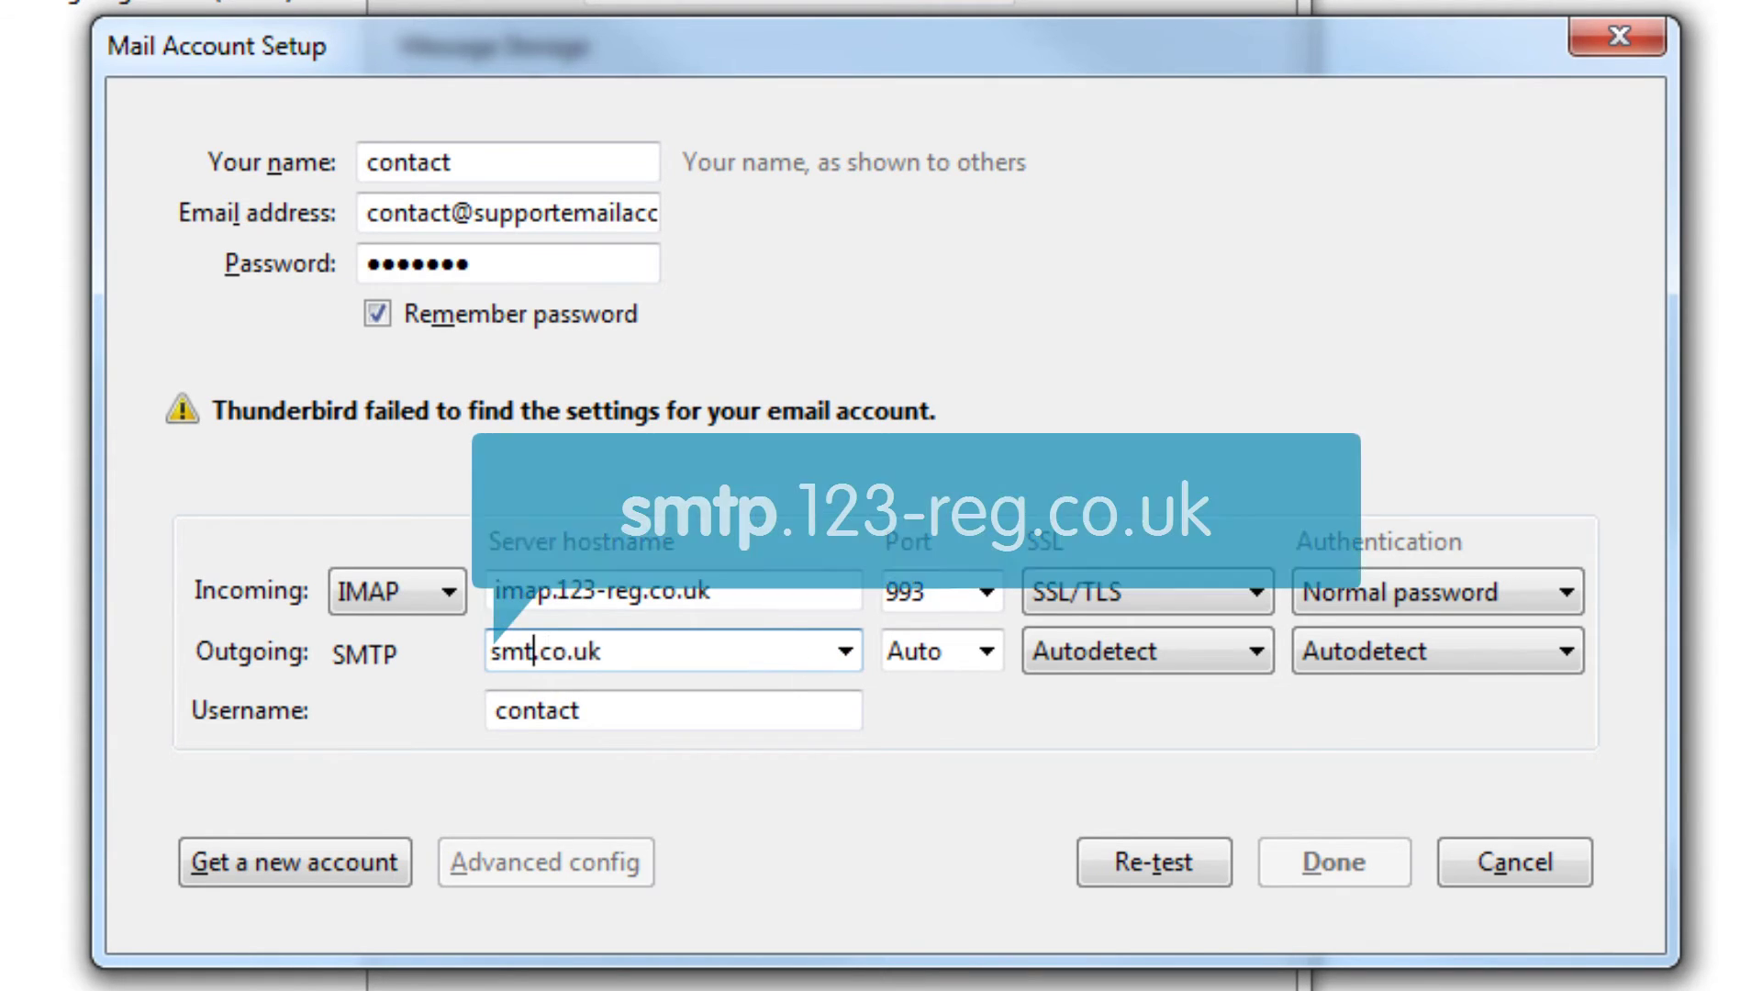
pyautogui.write('23-reg')
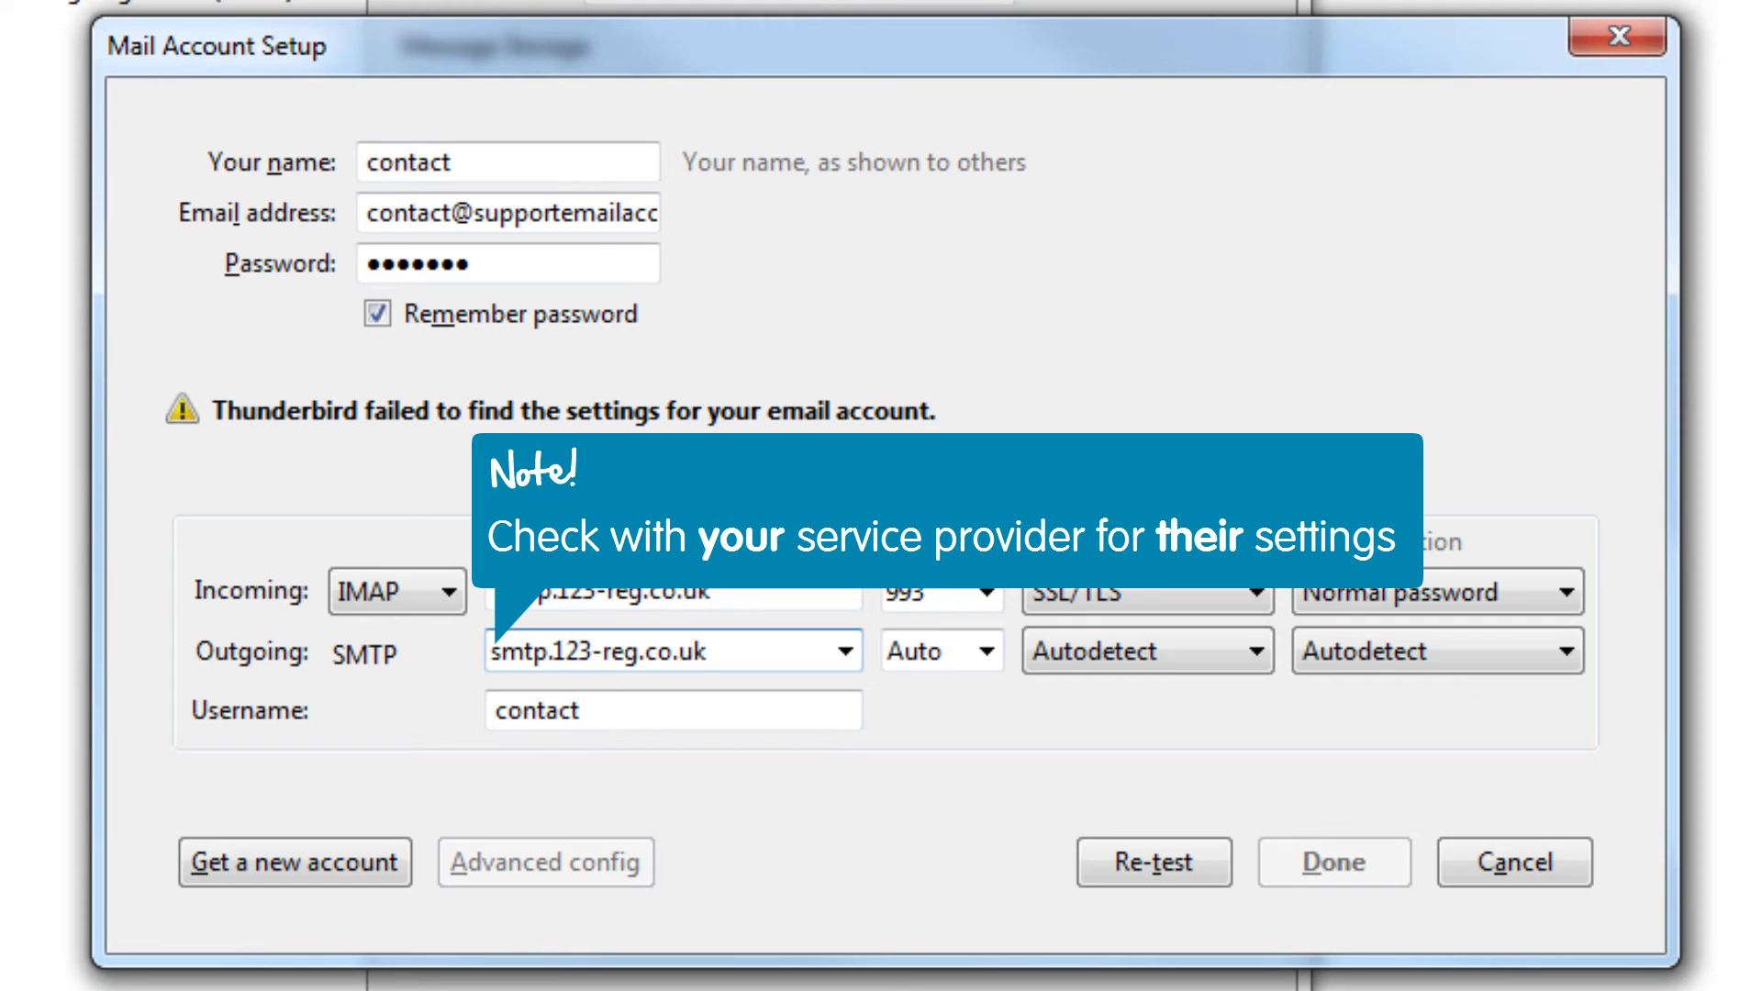
# Set the outgoing SMTP server to port 465, SSL/TLS and Normal password authentication.
pyautogui.click(989, 651)
pyautogui.click(960, 811)
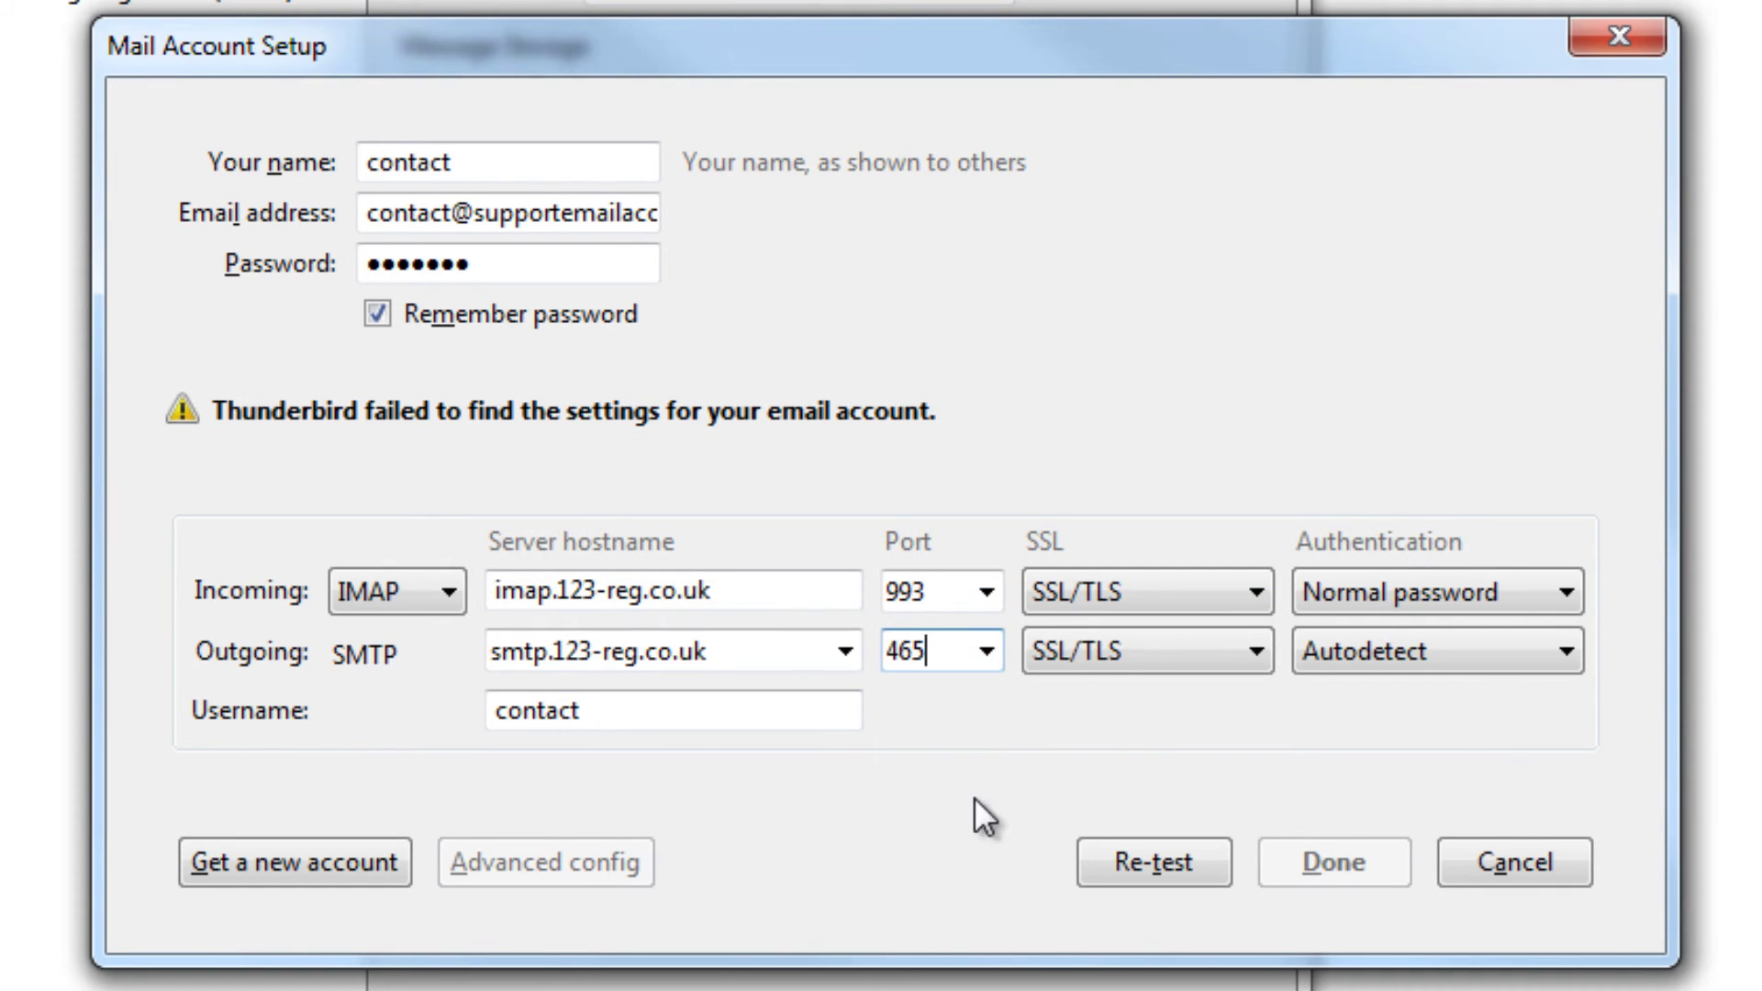
pyautogui.click(1255, 652)
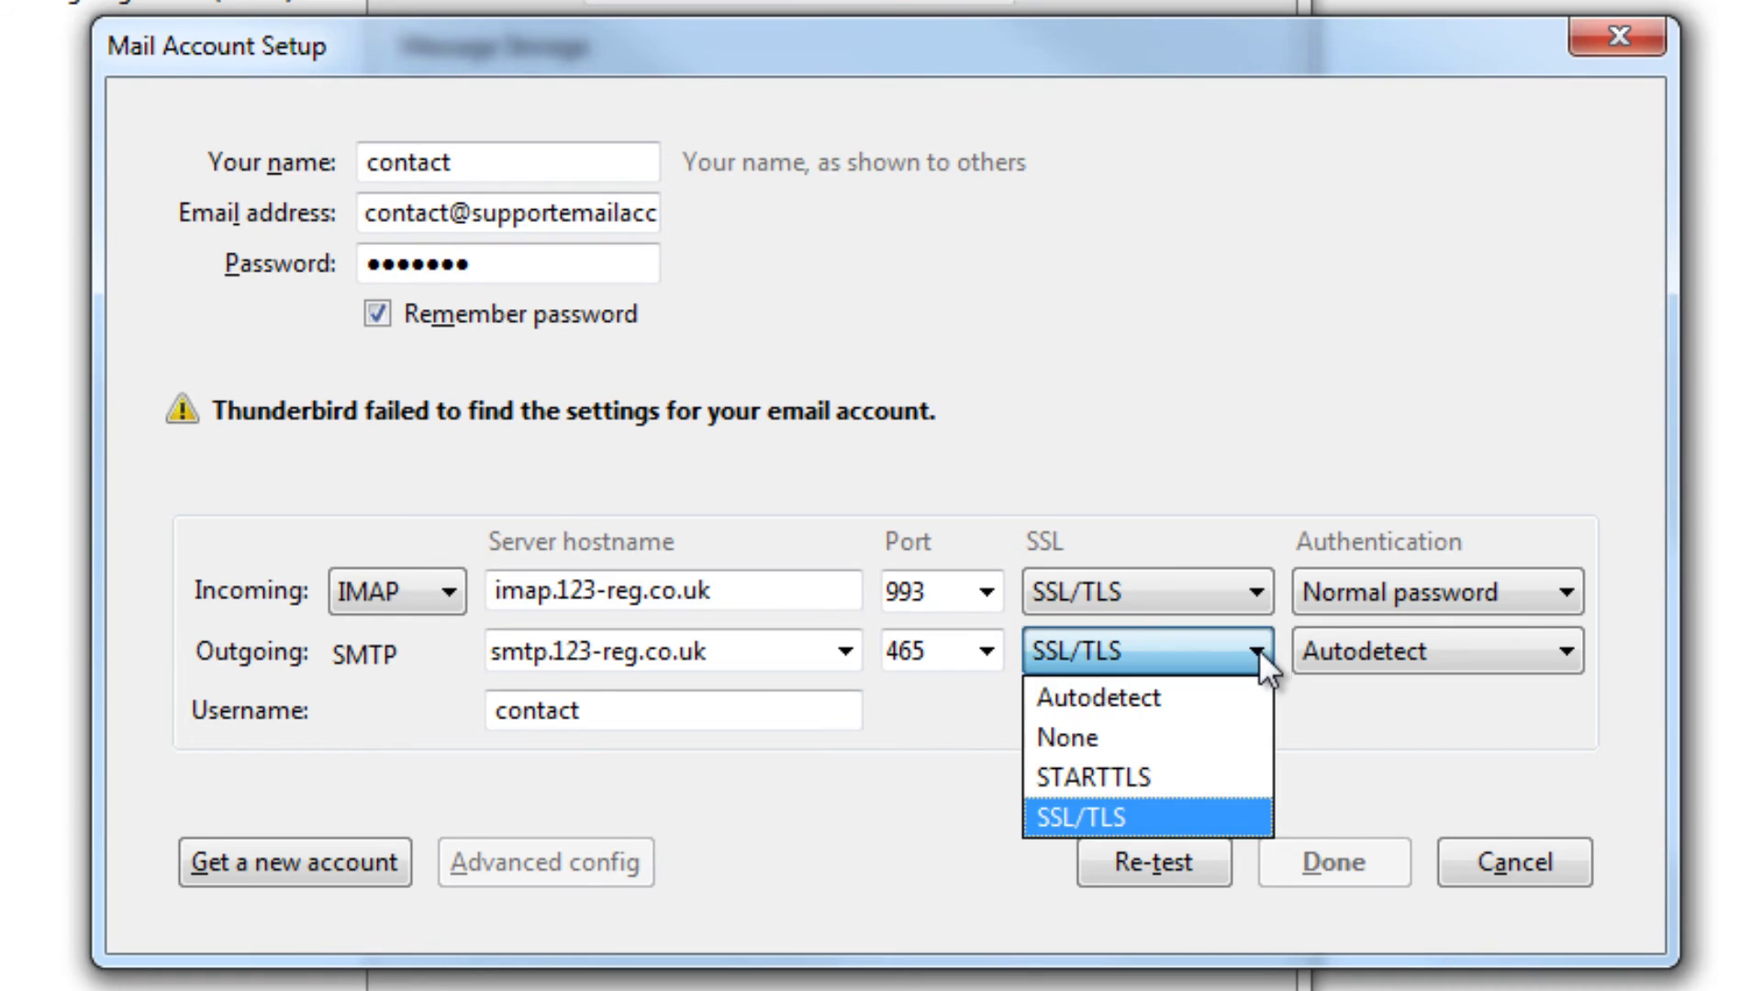
pyautogui.click(1231, 817)
pyautogui.click(1571, 653)
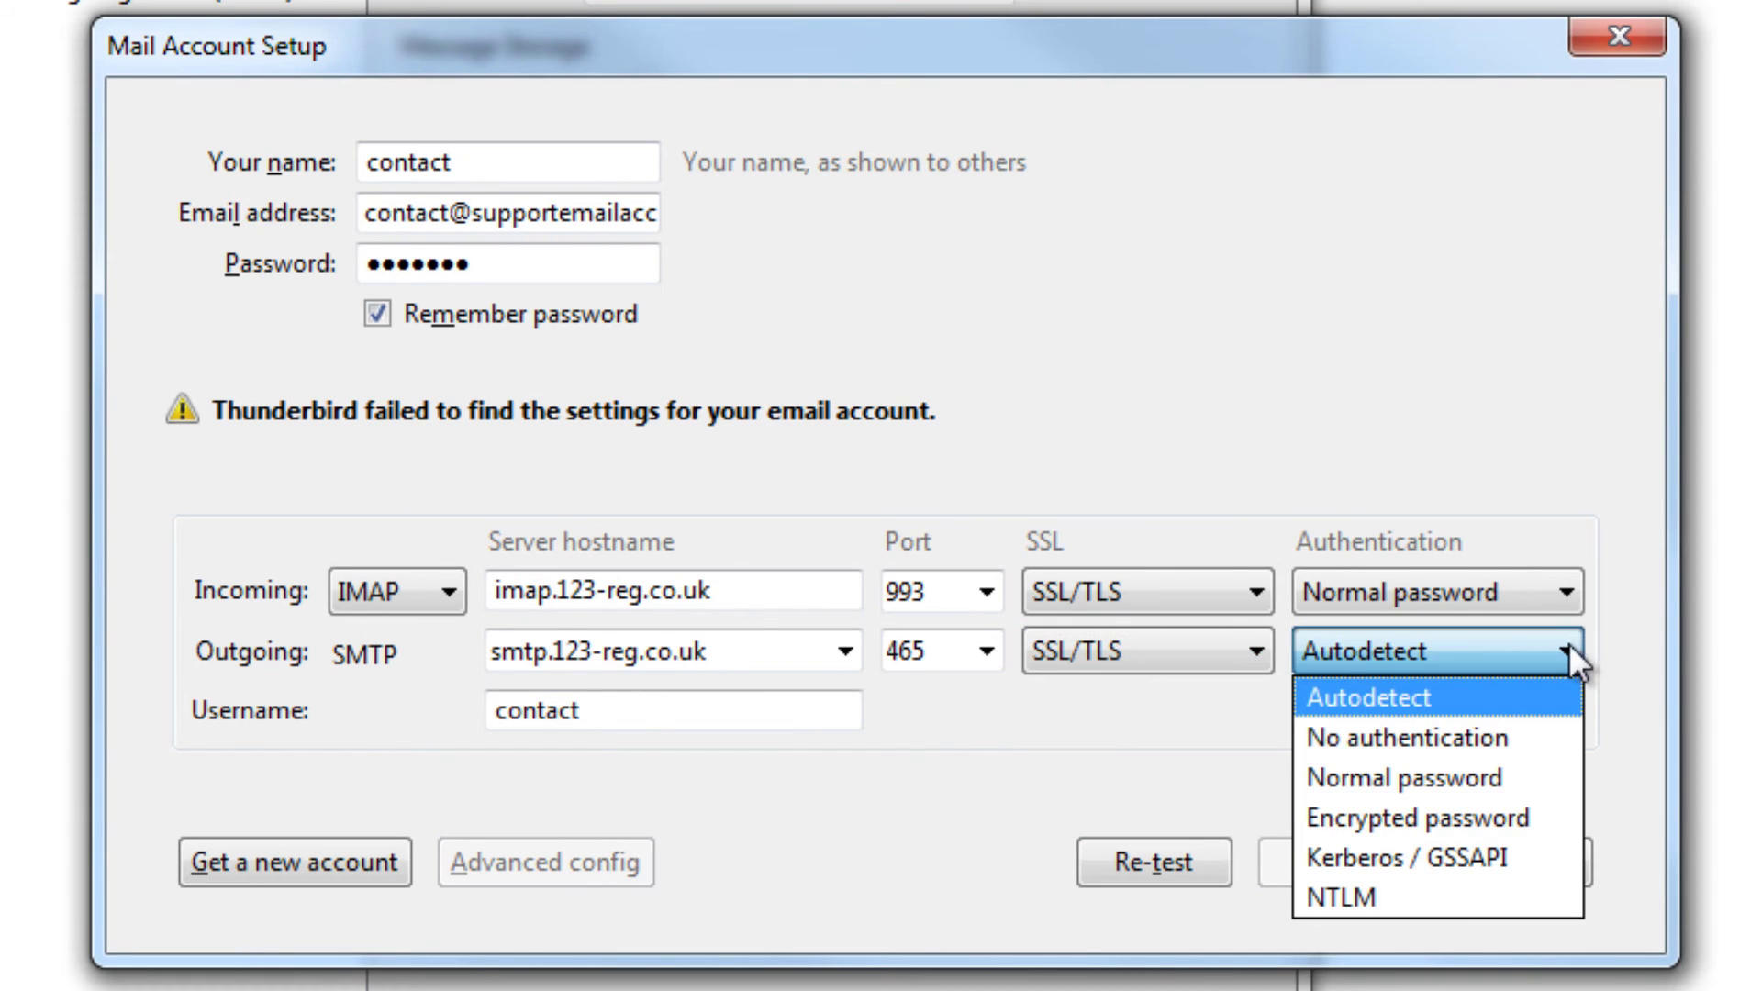
pyautogui.click(1558, 765)
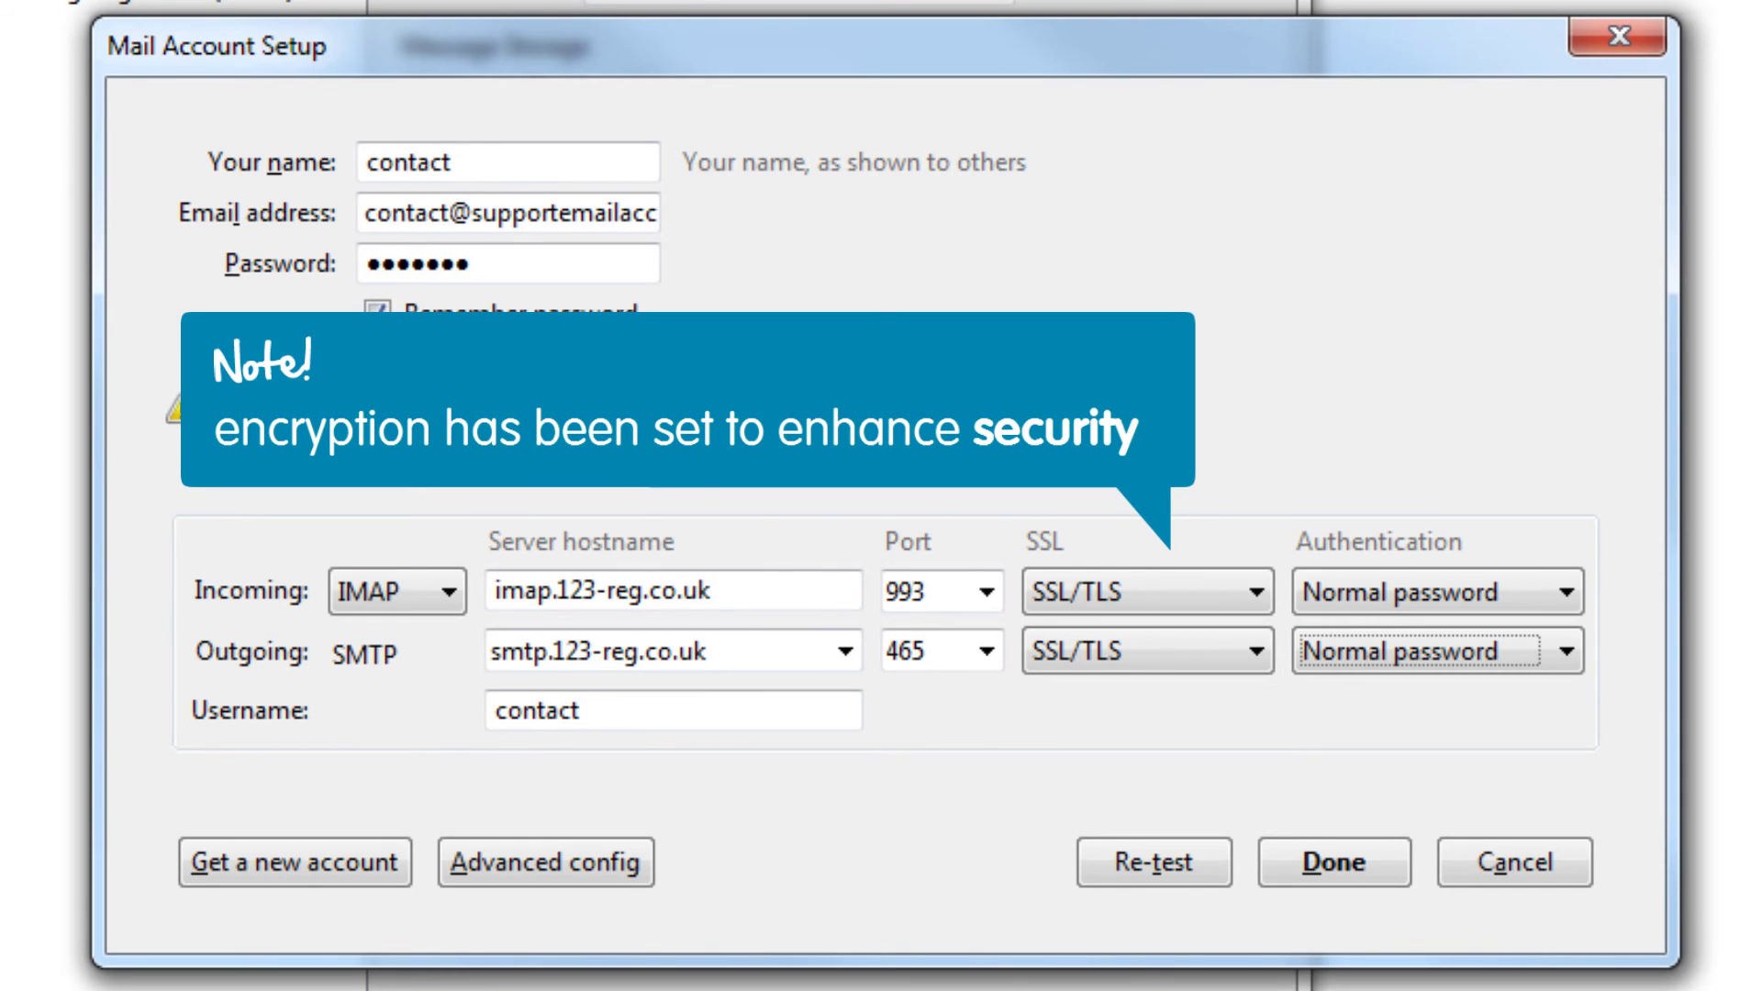
# Overwrite the Username field with the account's full e-mail address.
pyautogui.press('Tab')
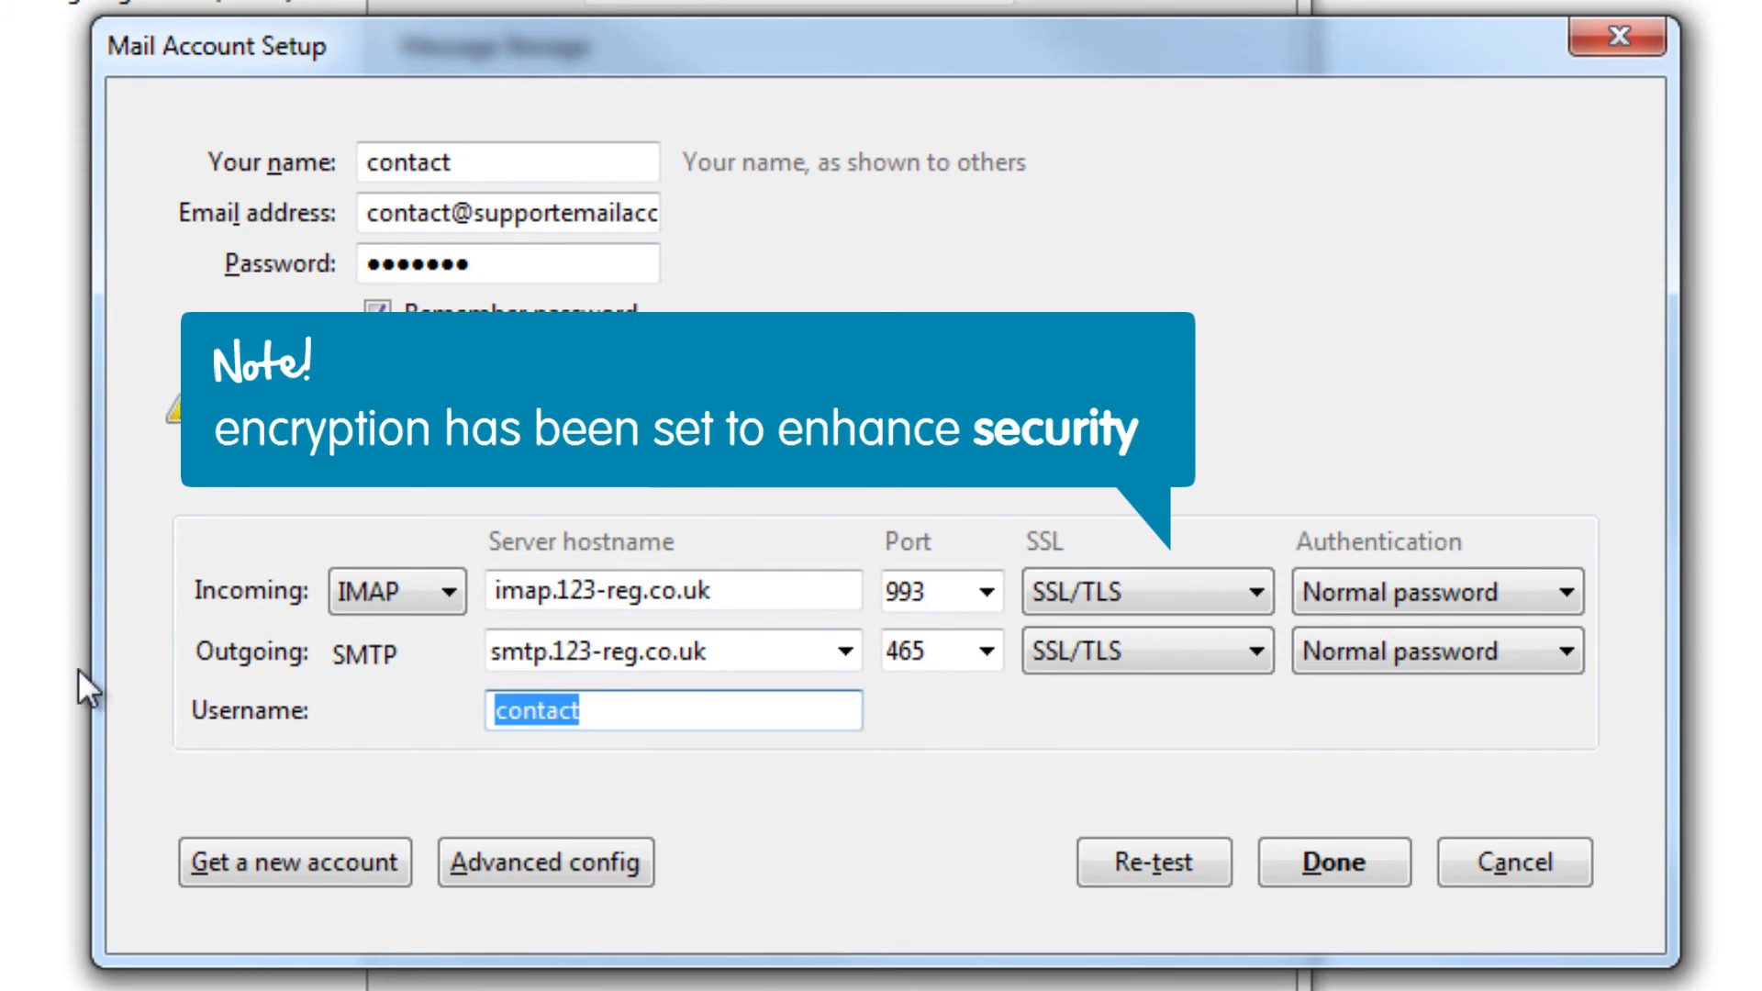
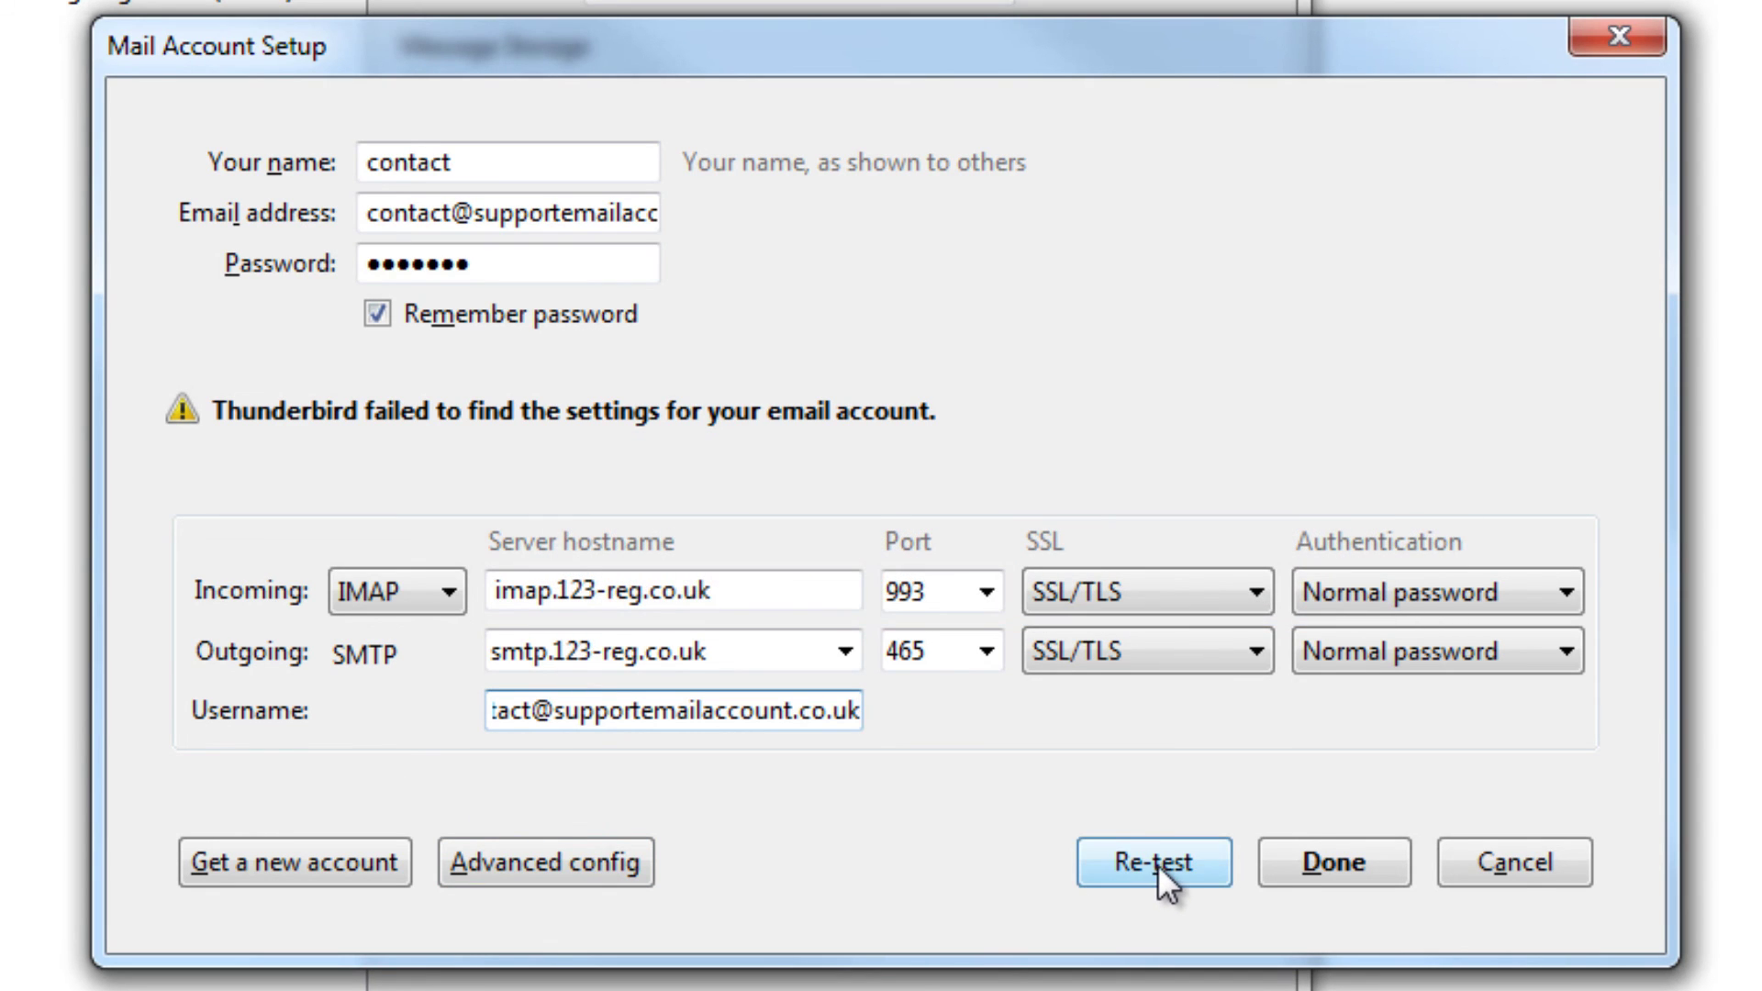
# Re-test the manual server settings, then finish creating the account with Done.
pyautogui.click(1154, 863)
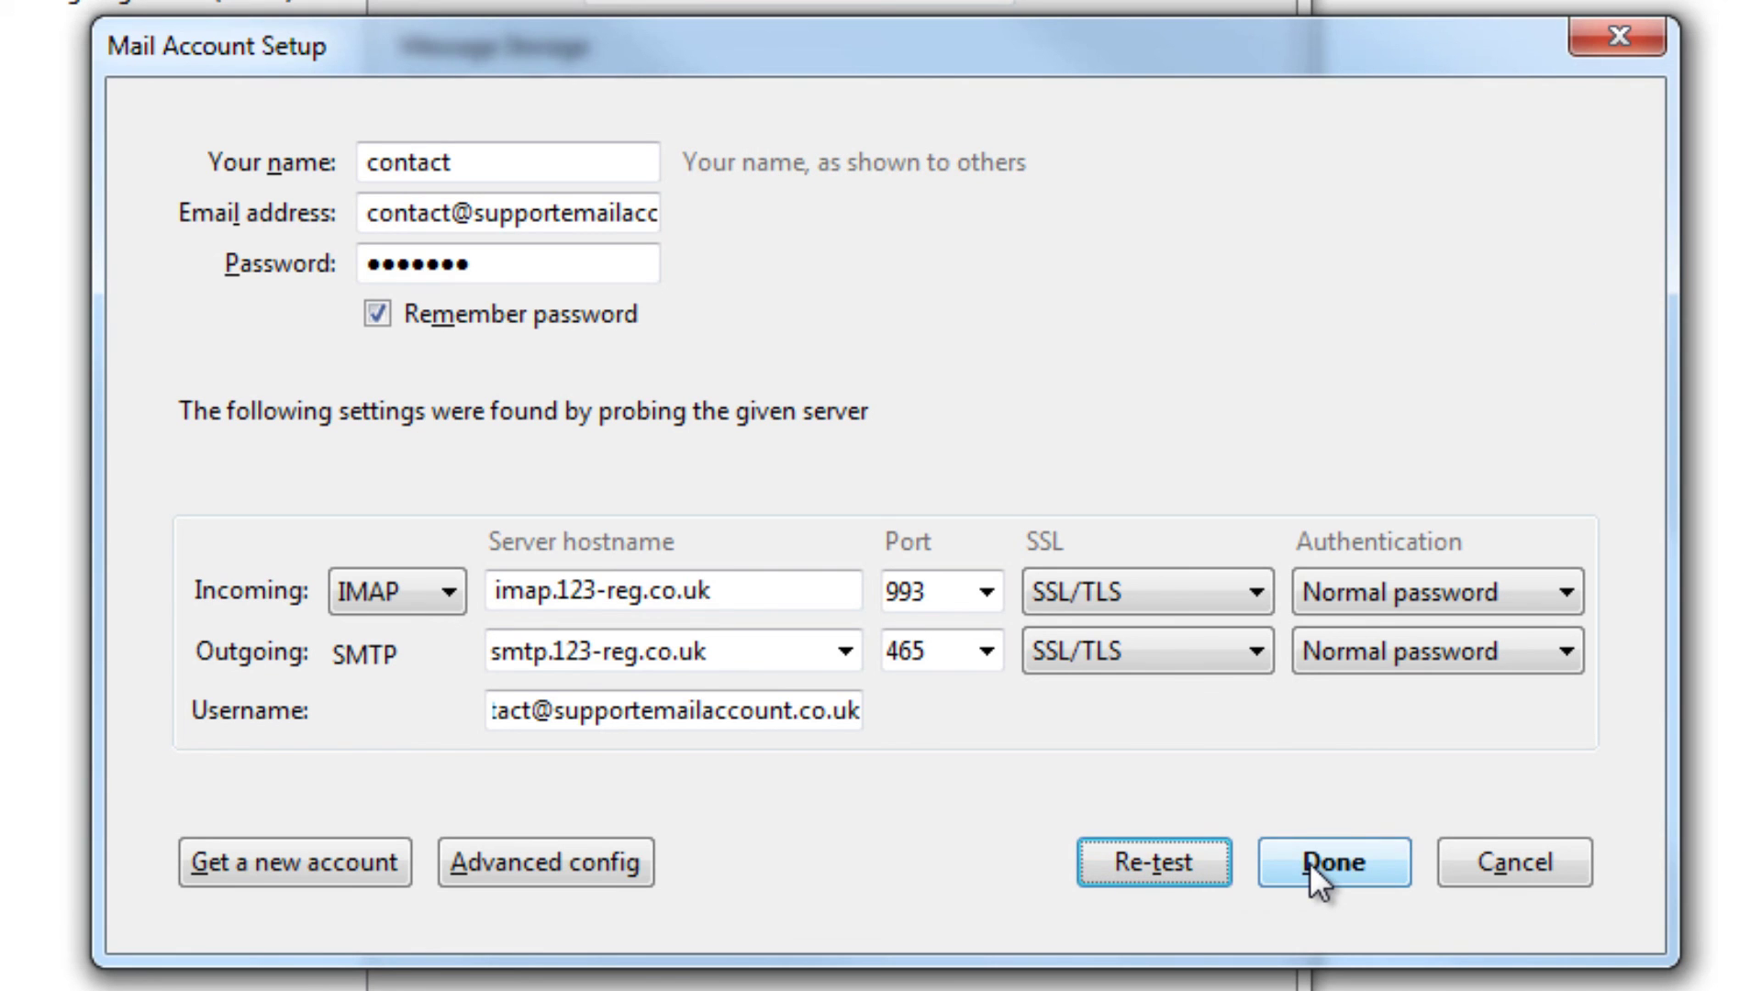
pyautogui.click(1309, 863)
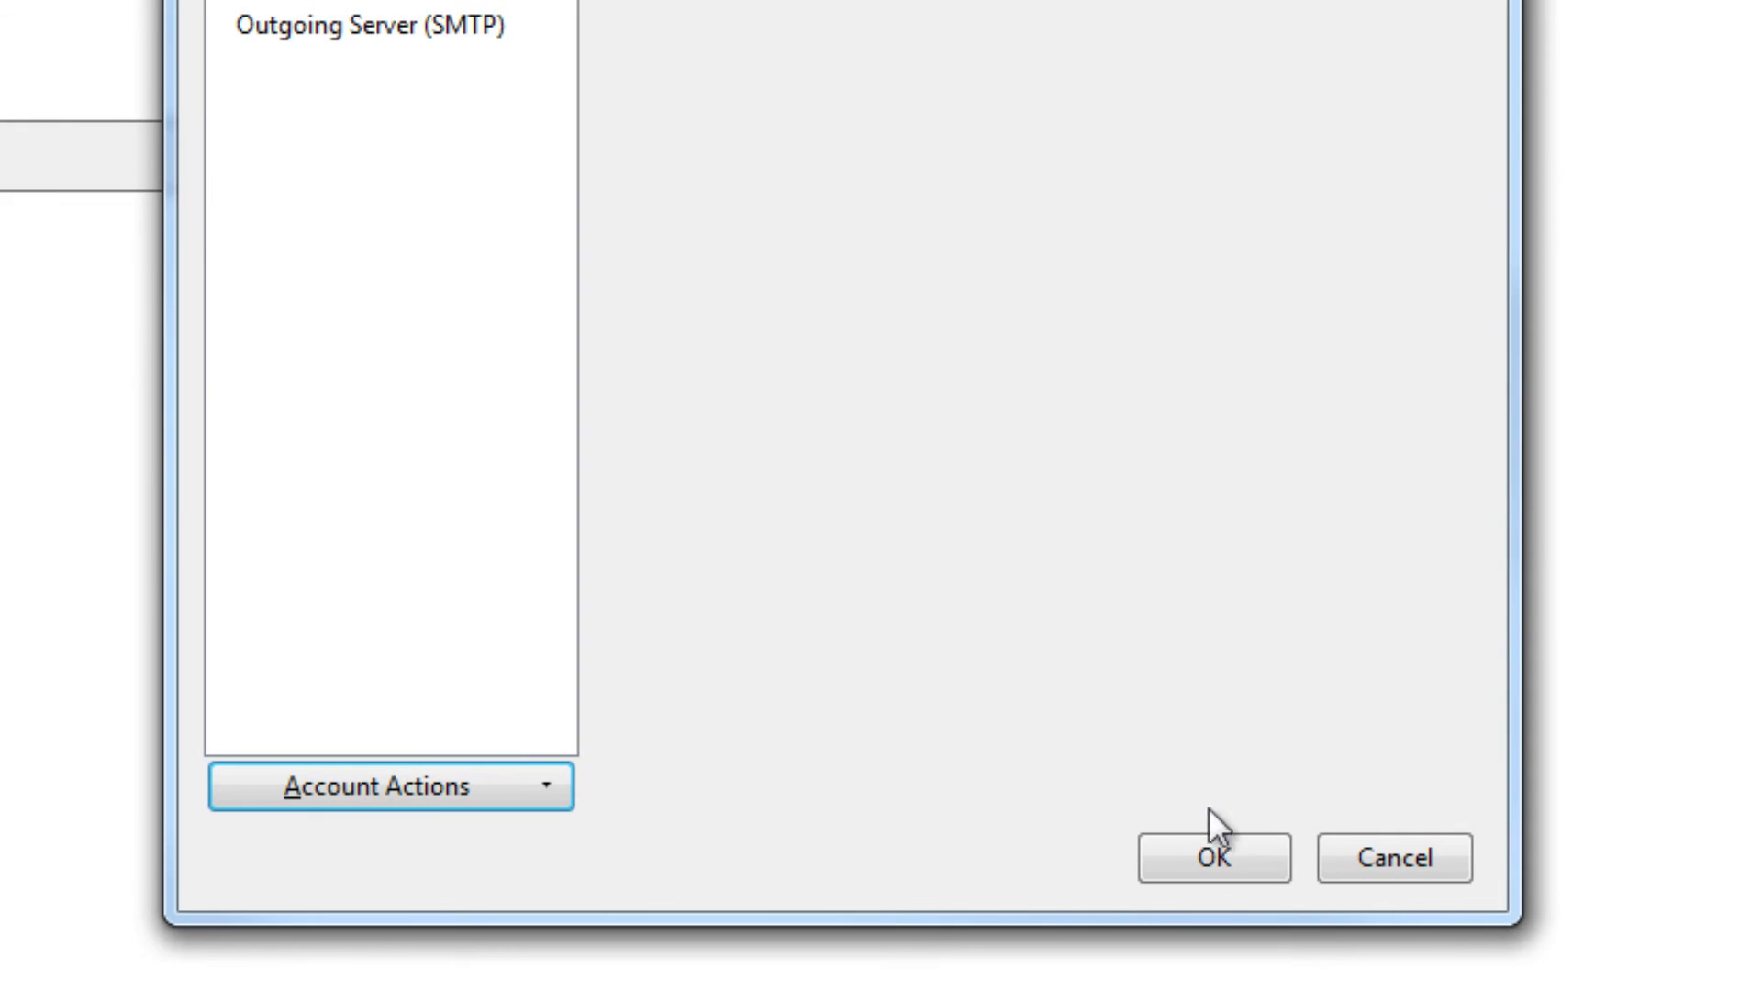
# Confirm Account Settings with OK and select the new account in the folder pane.
pyautogui.click(1209, 861)
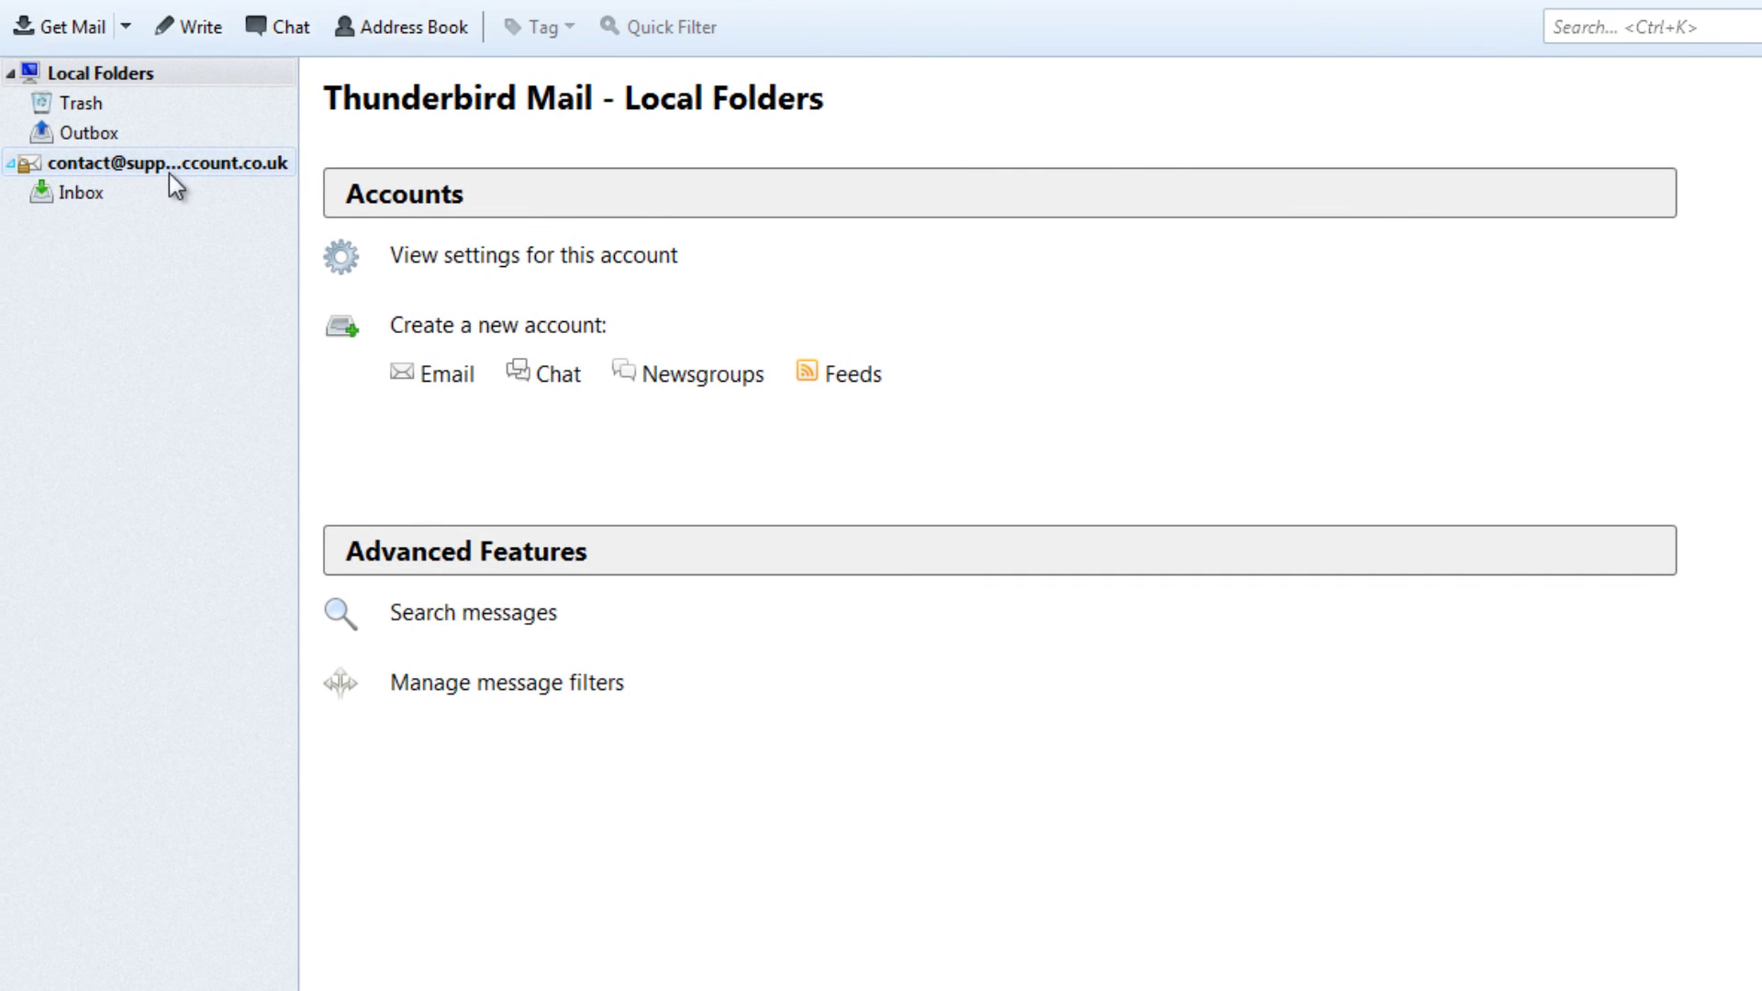
pyautogui.click(169, 174)
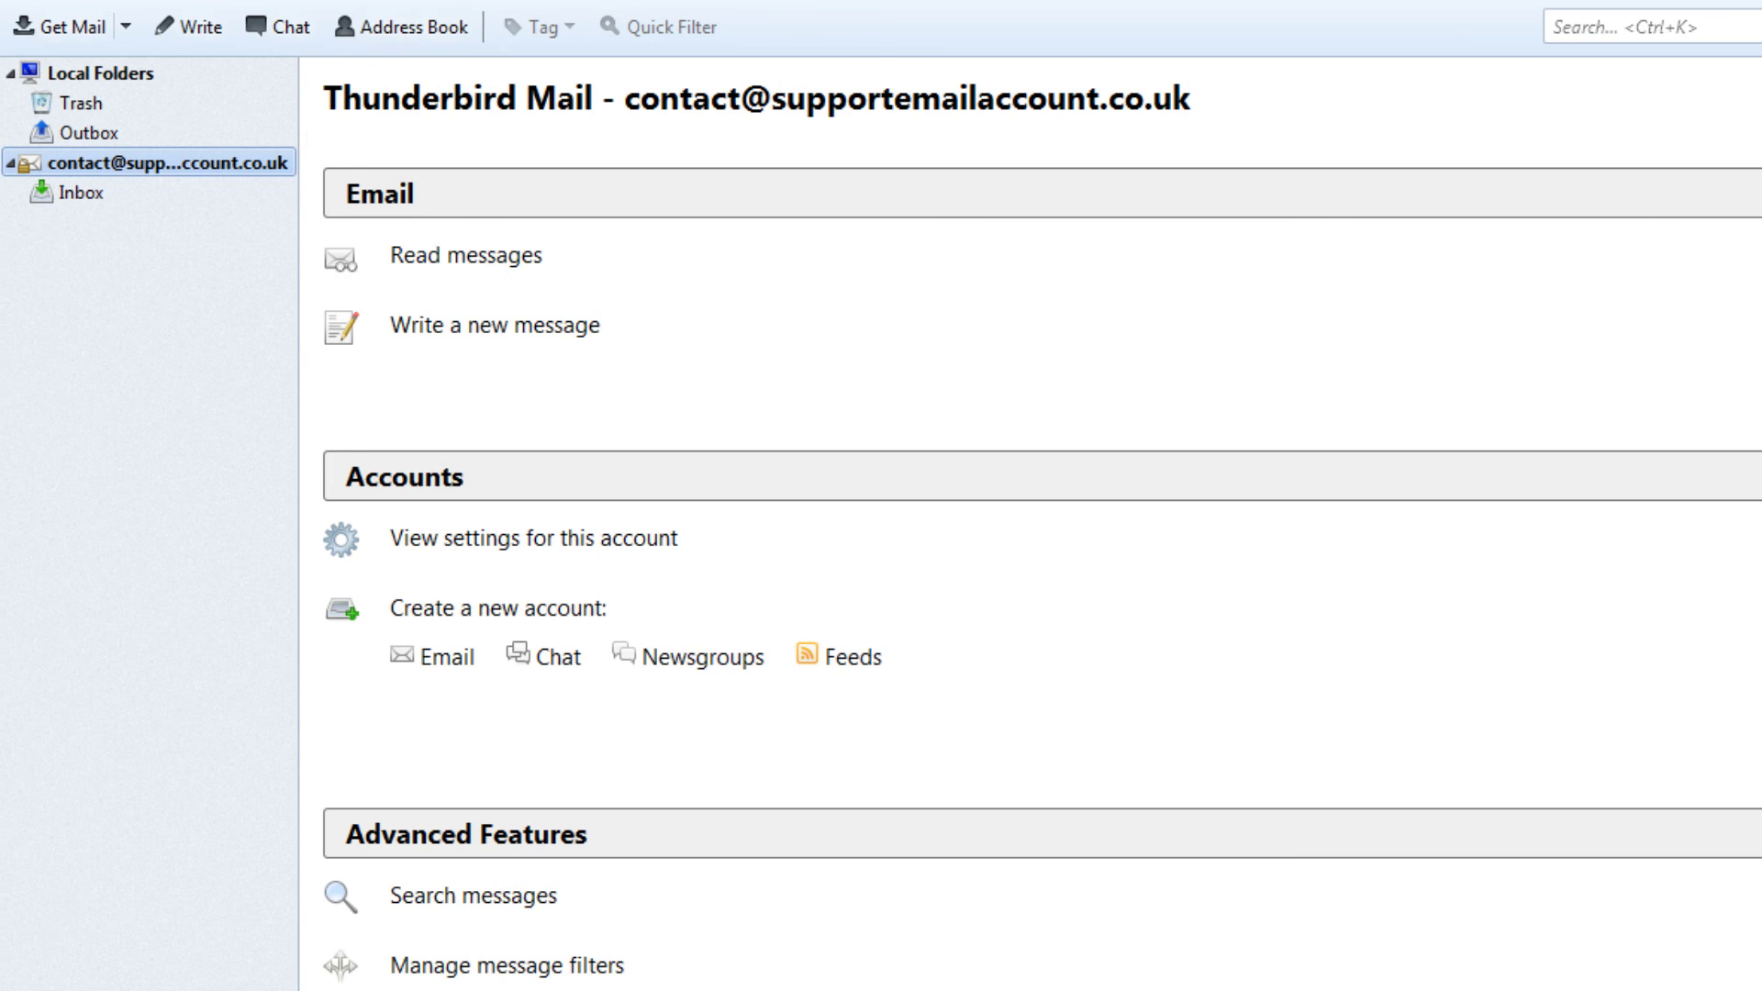